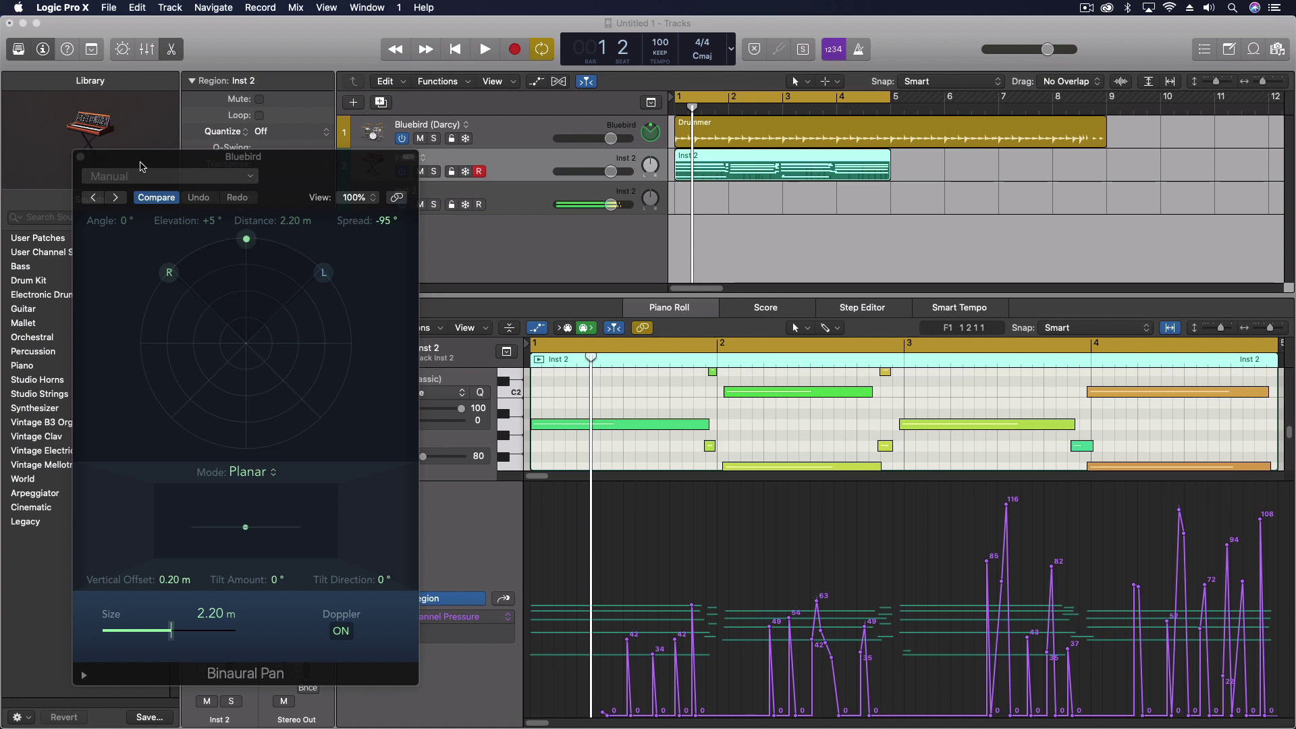
- Add a third instrument track and turn on patch merging with Sends and Audio Effects unticked
{"action": "left_click_drag", "start_coordinate": [113, 162], "coordinate": [719, 178]}
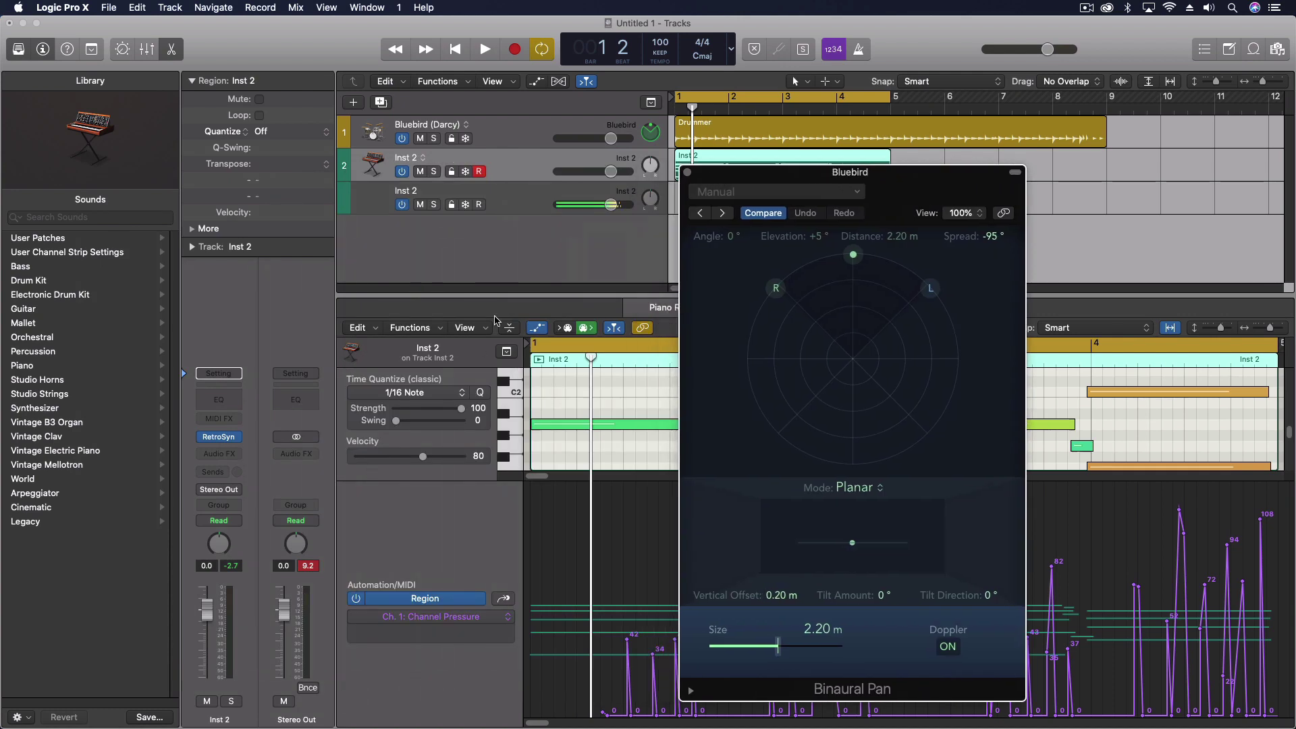
{"action": "double_click", "coordinate": [481, 240]}
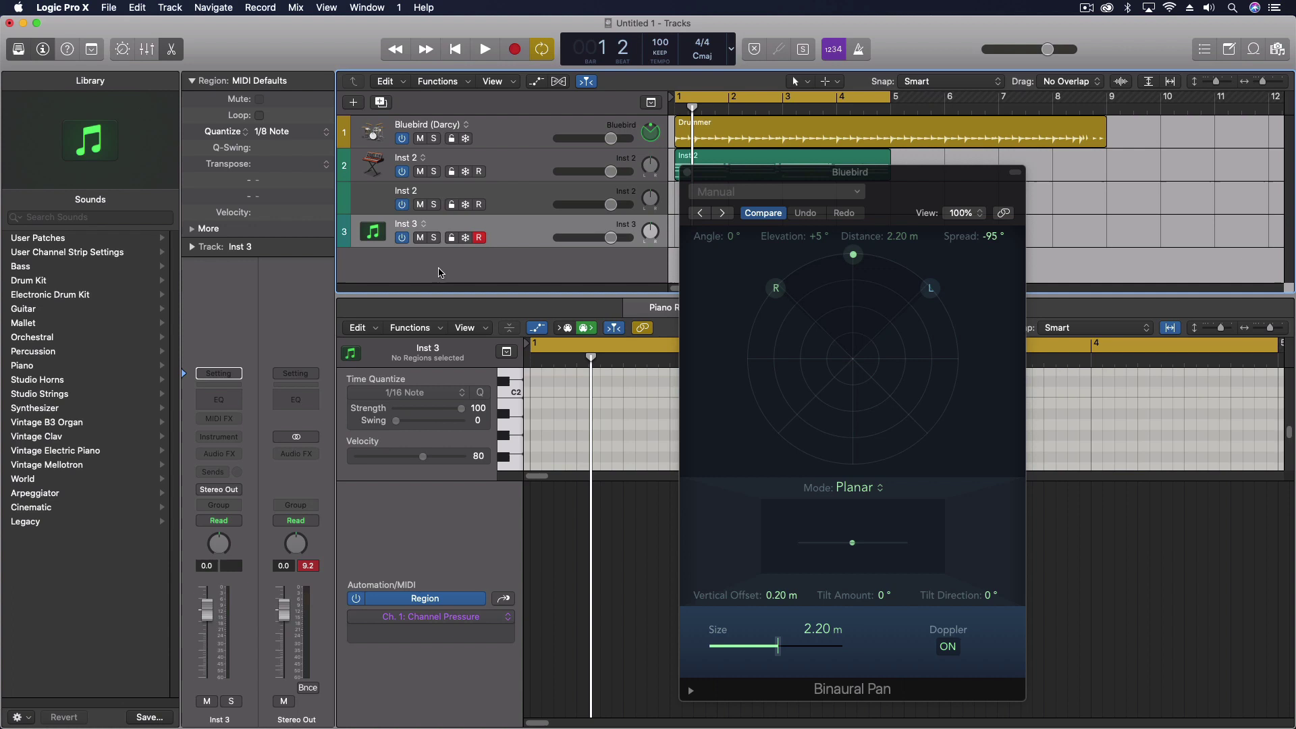
{"action": "left_click", "coordinate": [24, 714]}
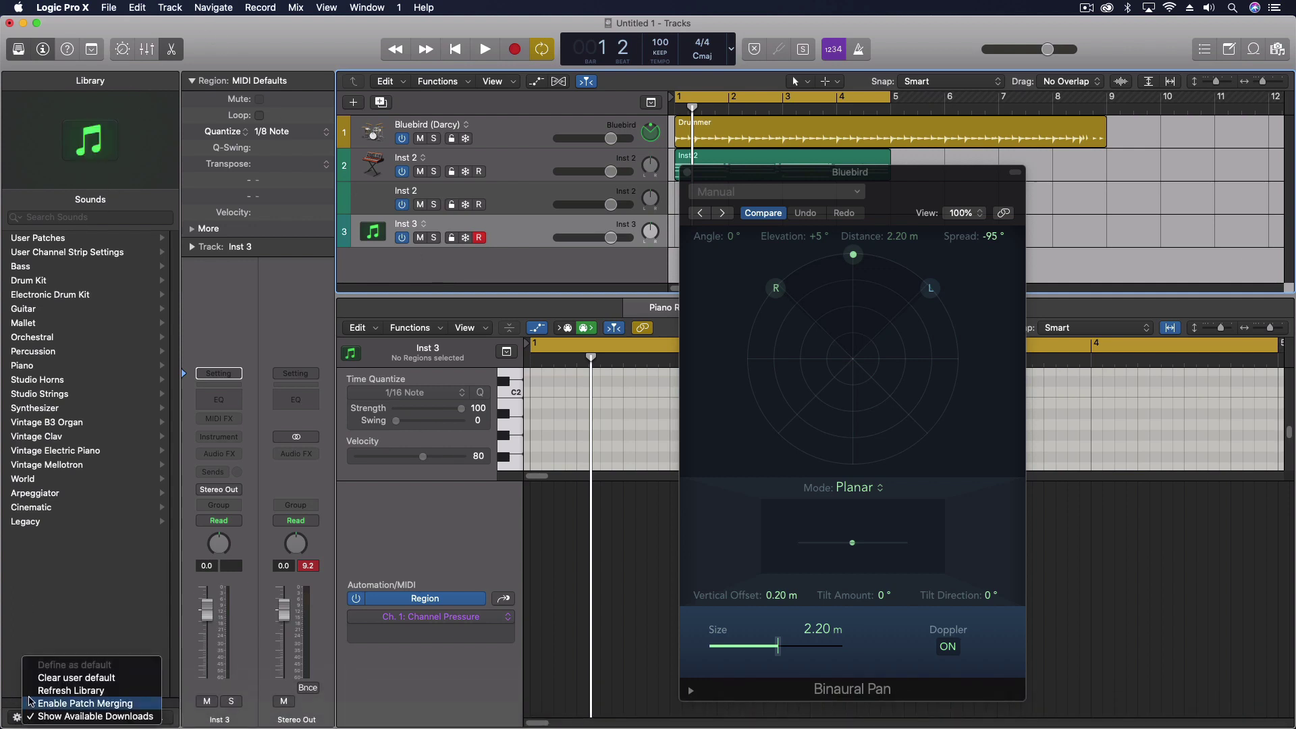
{"action": "left_click", "coordinate": [42, 703]}
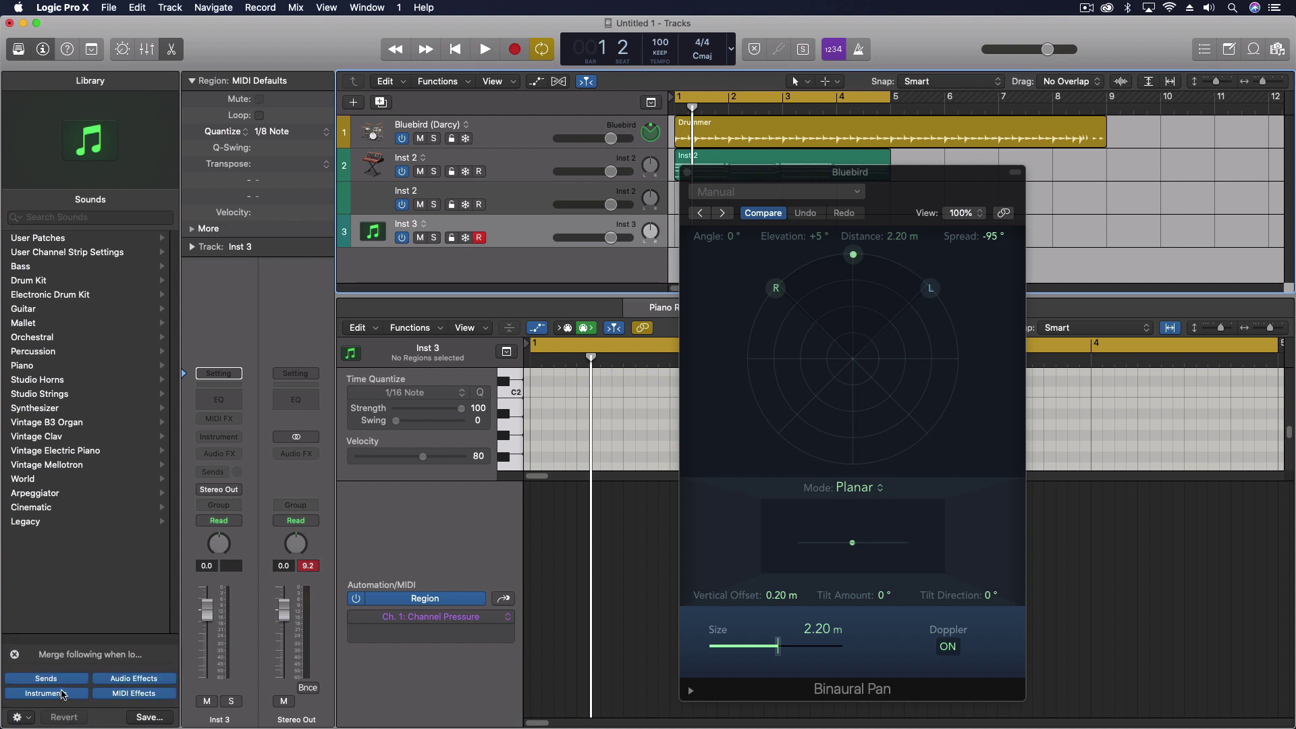
{"action": "left_click", "coordinate": [66, 679]}
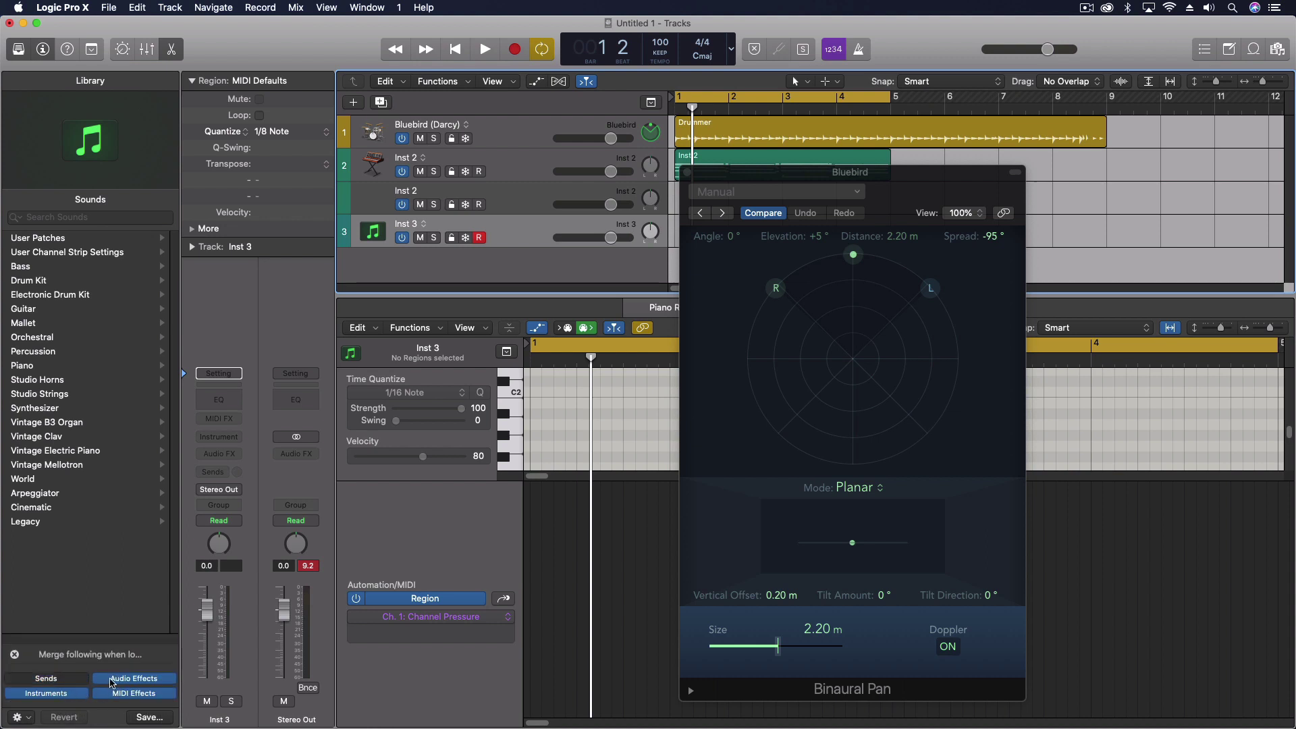
{"action": "left_click", "coordinate": [112, 680]}
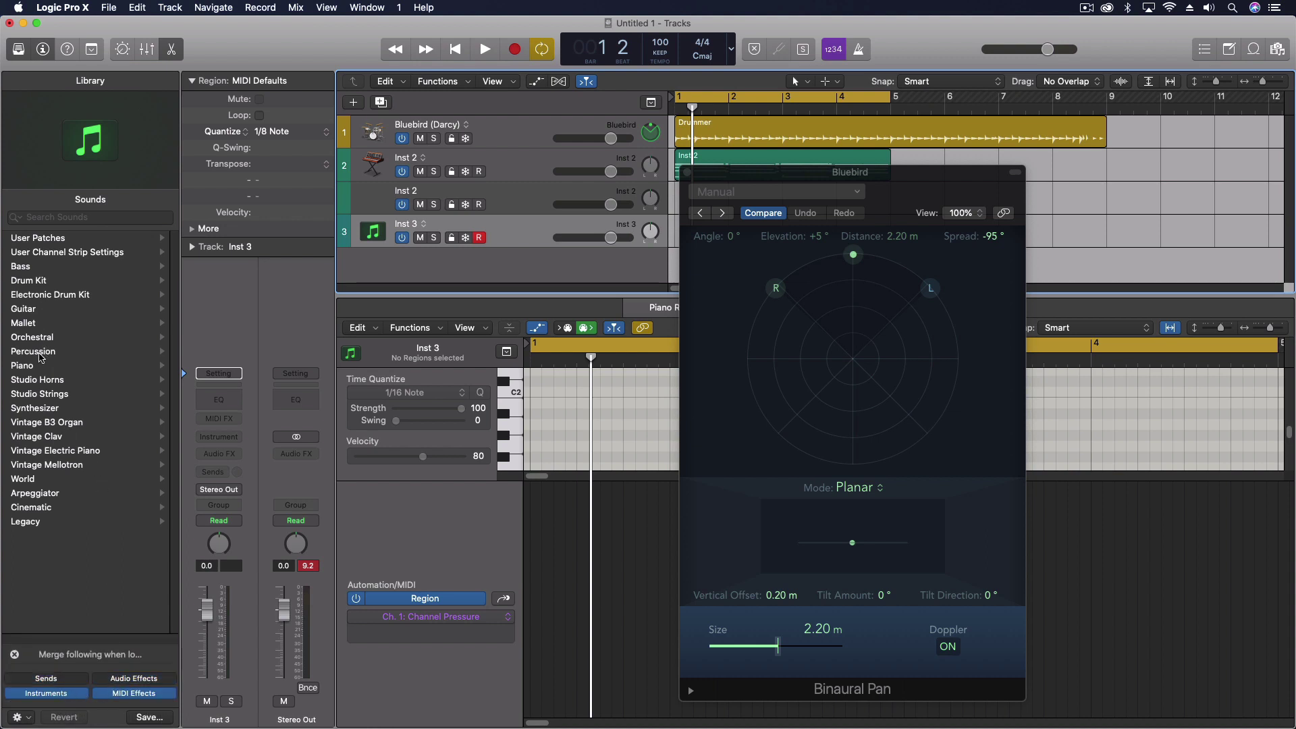
- Load the Studio Cellos patch from the Studio Strings category onto the new track
{"action": "left_click", "coordinate": [42, 365]}
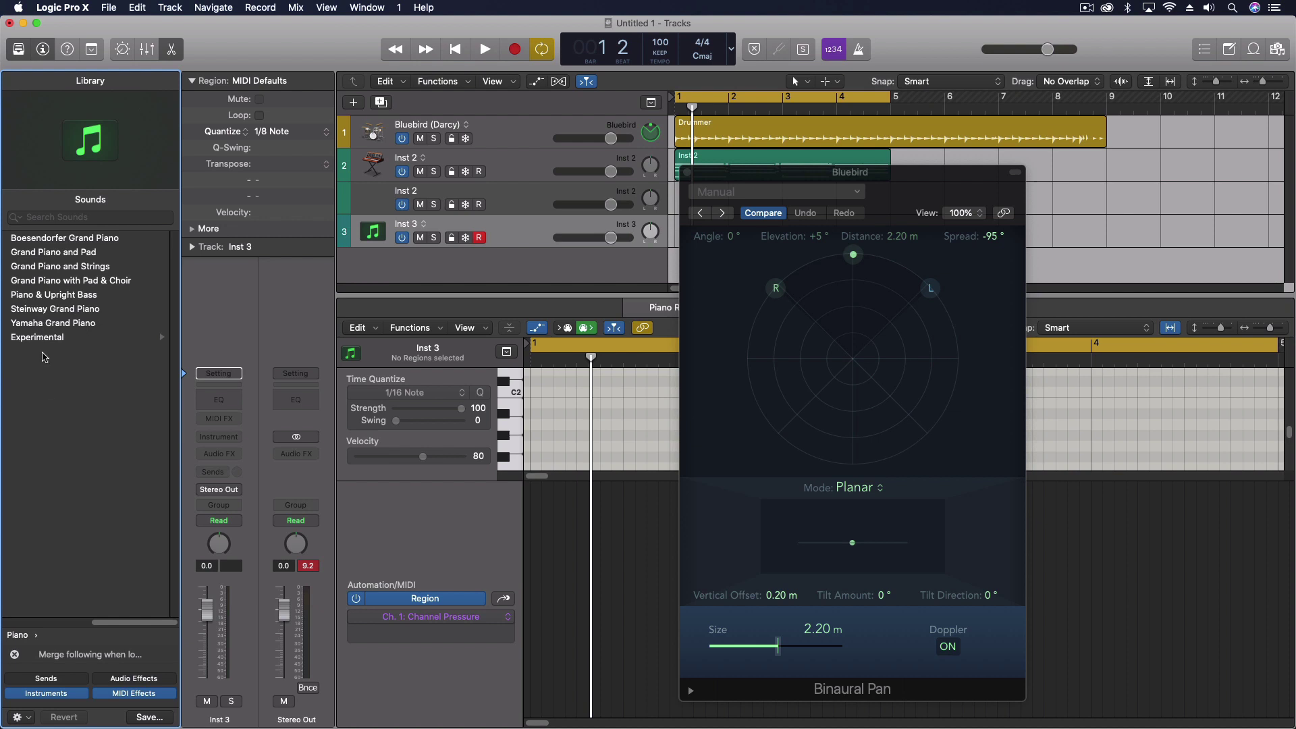
{"action": "scroll", "coordinate": [63, 560], "scroll_direction": "left", "scroll_amount": 5}
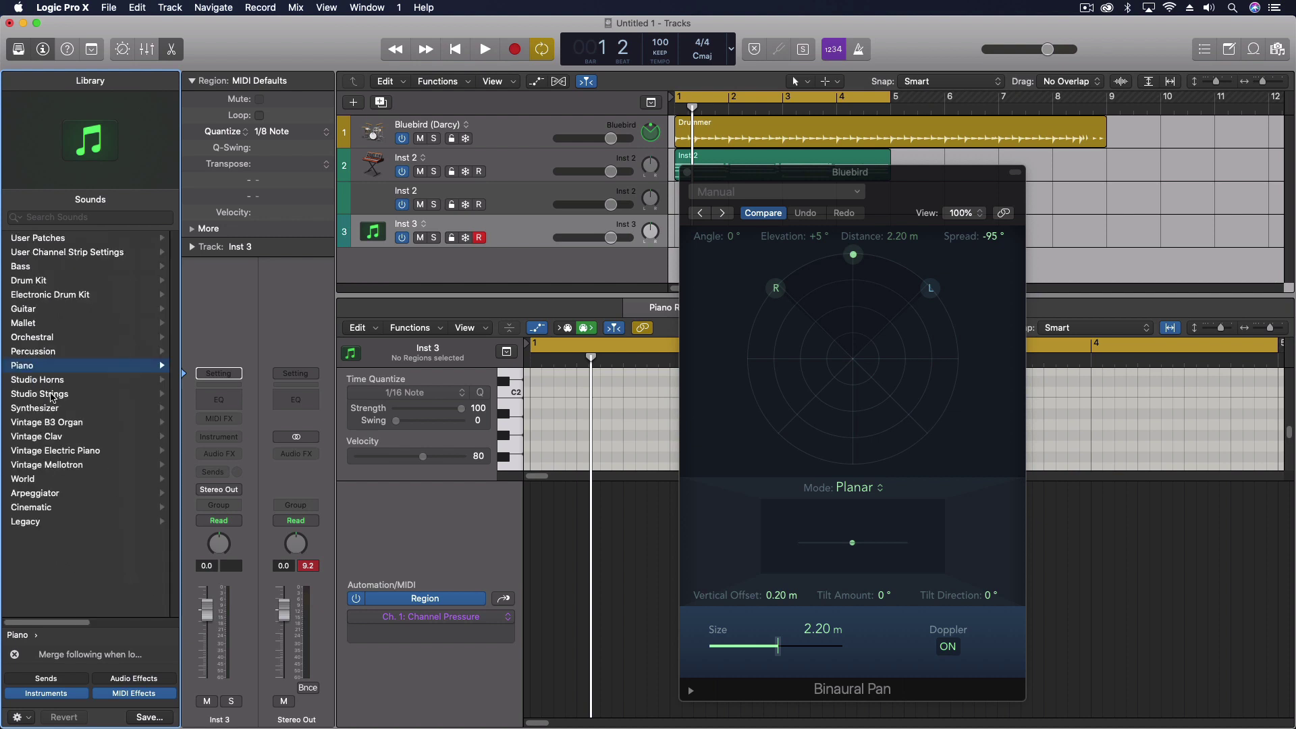
{"action": "left_click", "coordinate": [53, 395]}
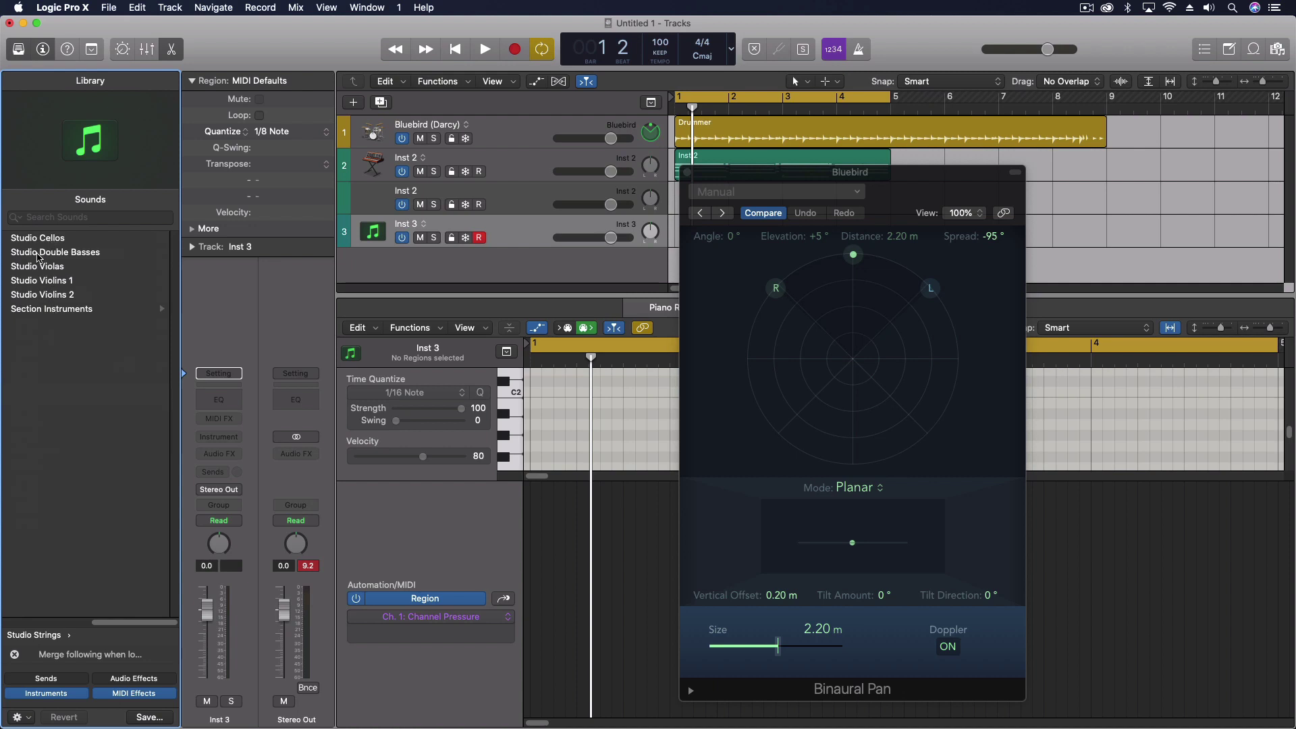
{"action": "left_click", "coordinate": [38, 241]}
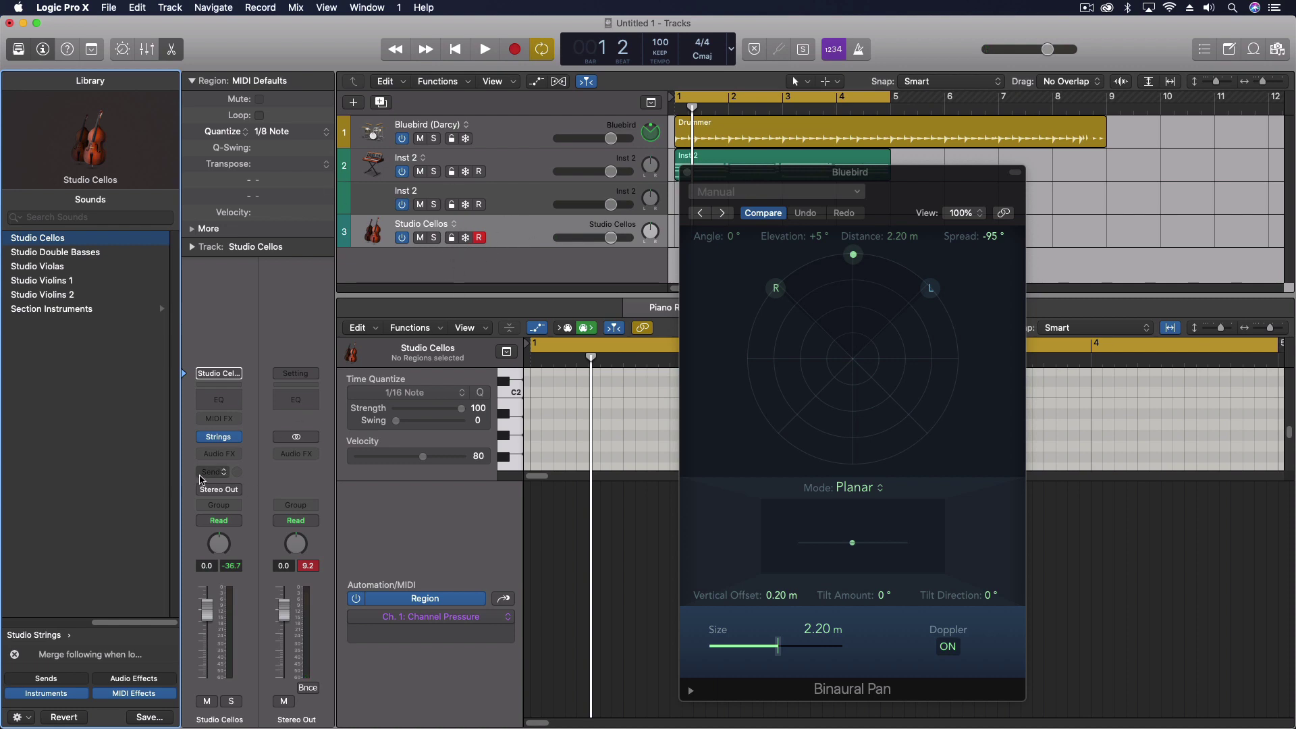
- Switch the Studio Cellos channel's panner from Balance to Binaural Pan
{"action": "left_click", "coordinate": [213, 491]}
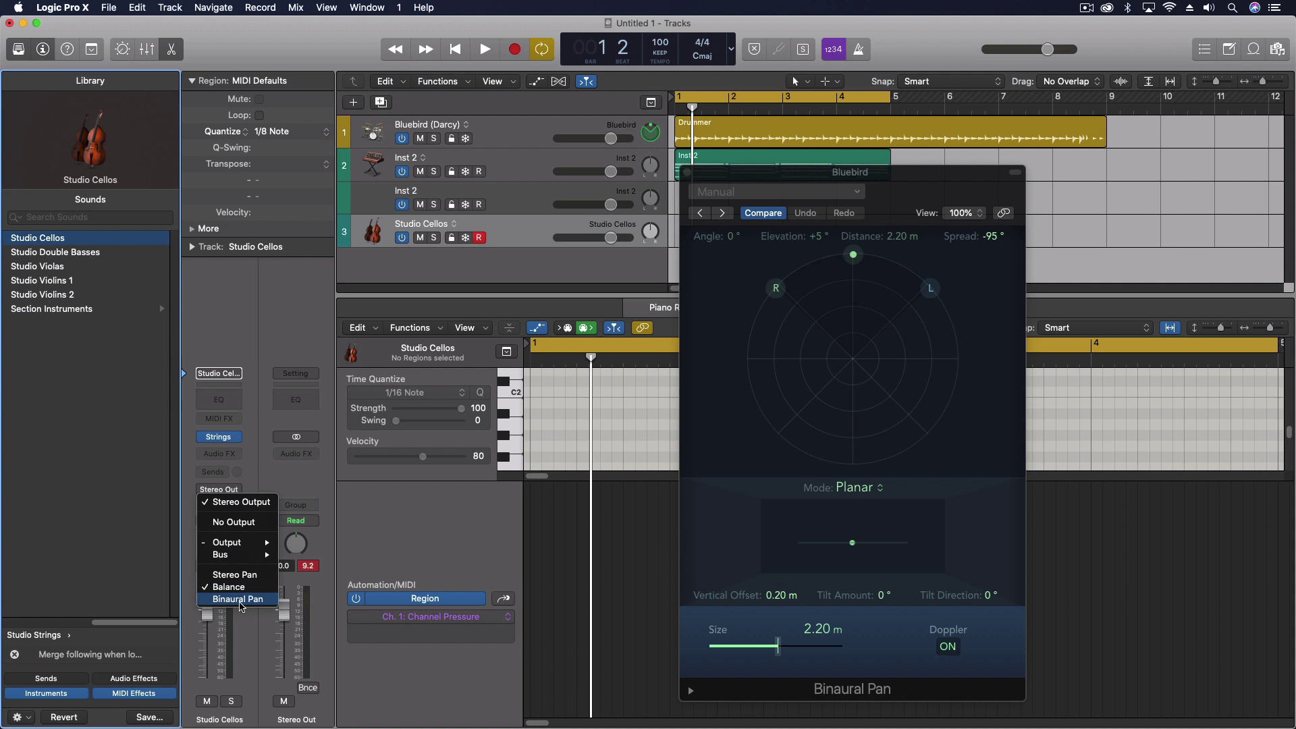
{"action": "left_click", "coordinate": [241, 600]}
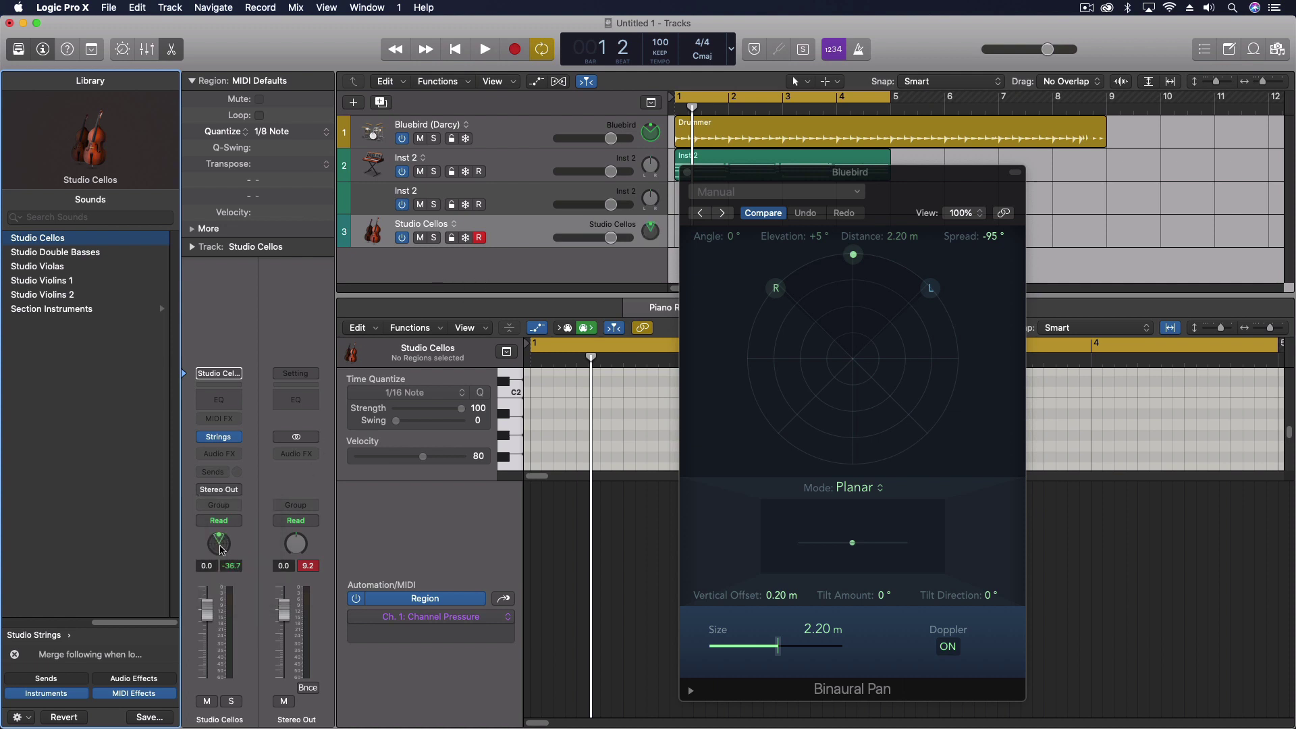
- Open the cello Binaural Pan window, move it centre-left, and sweep the source around the listener
{"action": "double_click", "coordinate": [218, 555]}
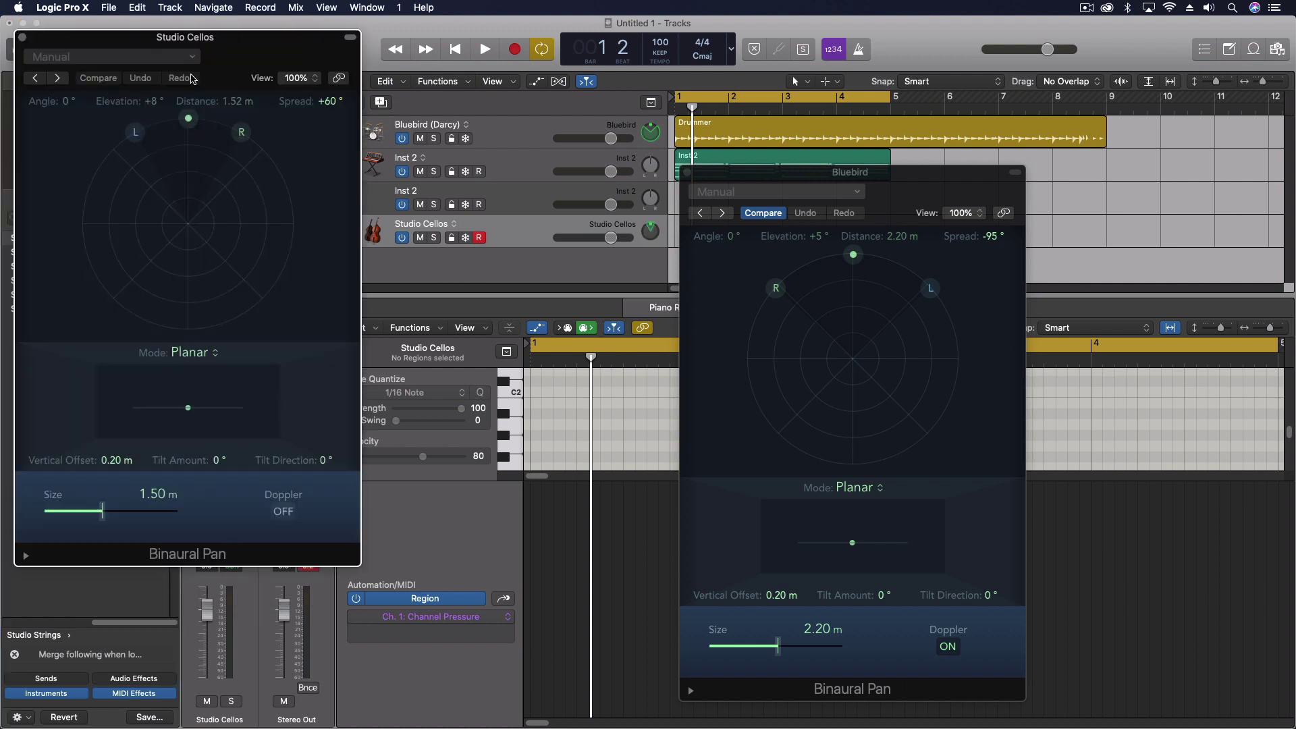
{"action": "left_click_drag", "start_coordinate": [232, 63], "coordinate": [431, 111]}
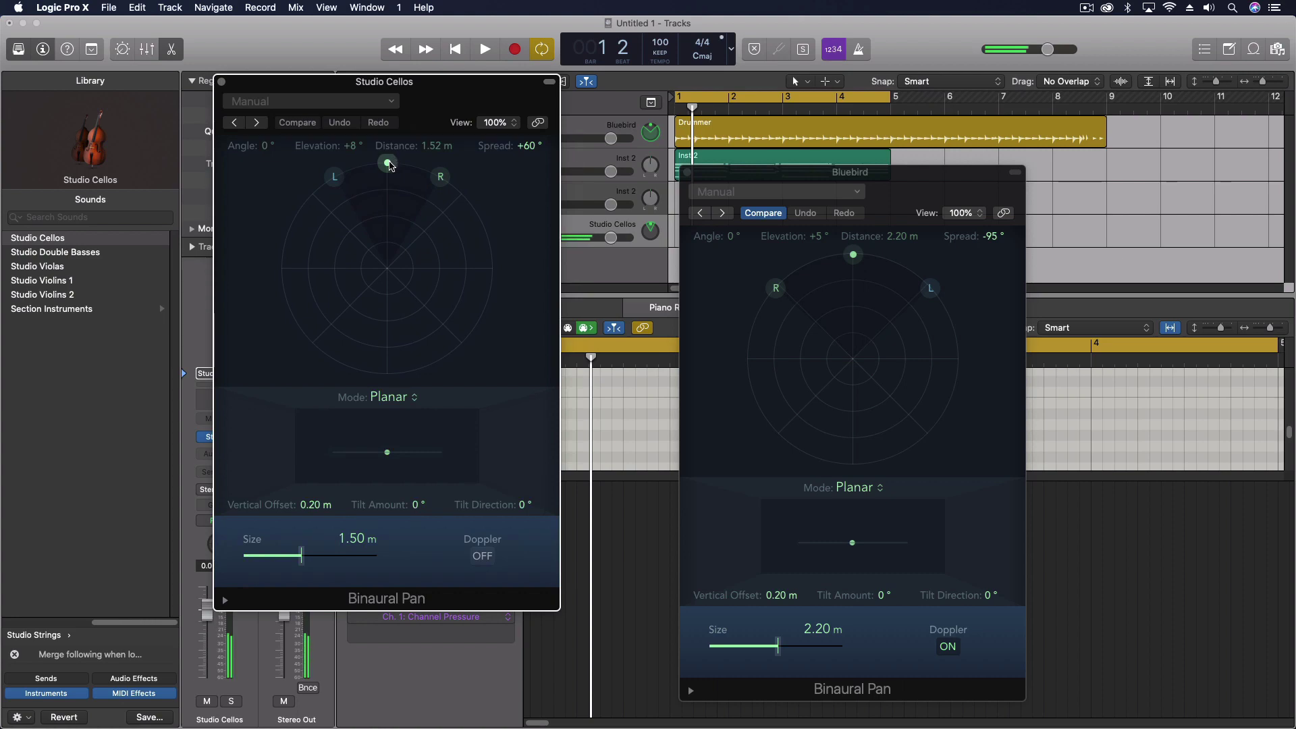
{"action": "left_click_drag", "start_coordinate": [387, 164], "coordinate": [378, 65]}
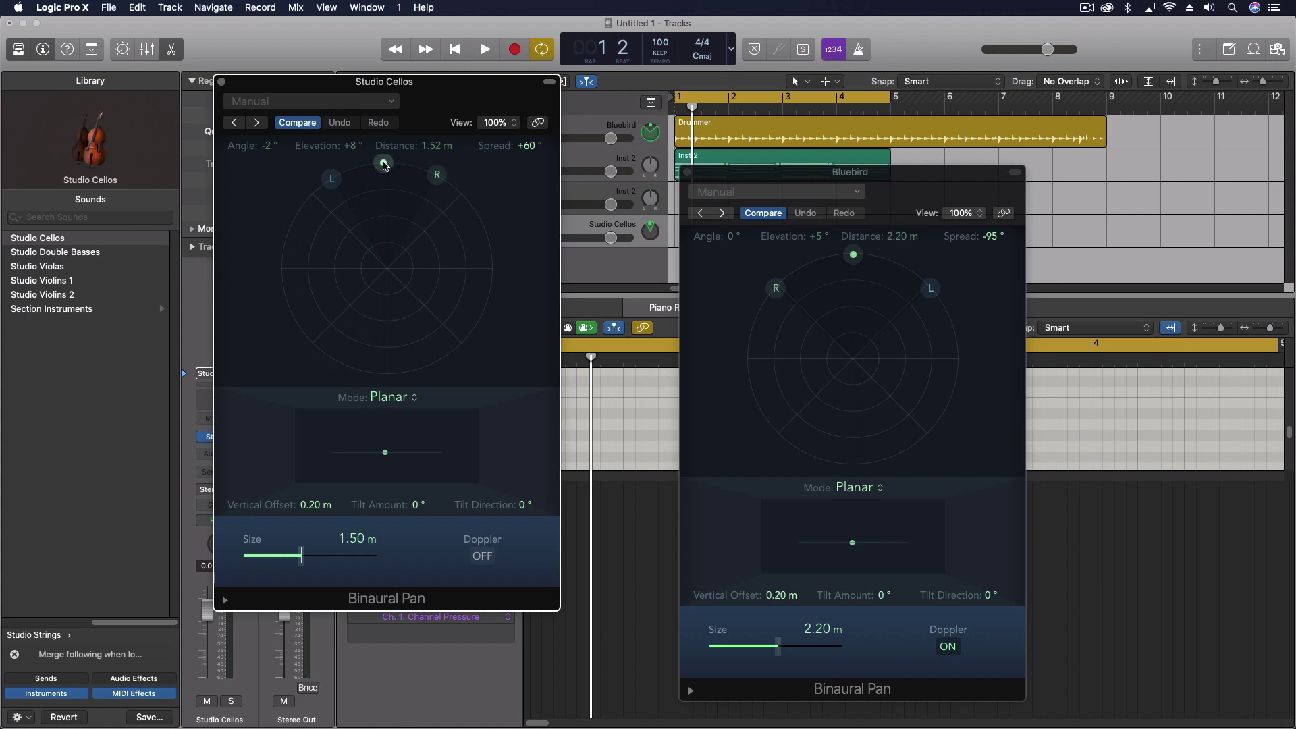
{"action": "left_click_drag", "start_coordinate": [385, 165], "coordinate": [378, 17]}
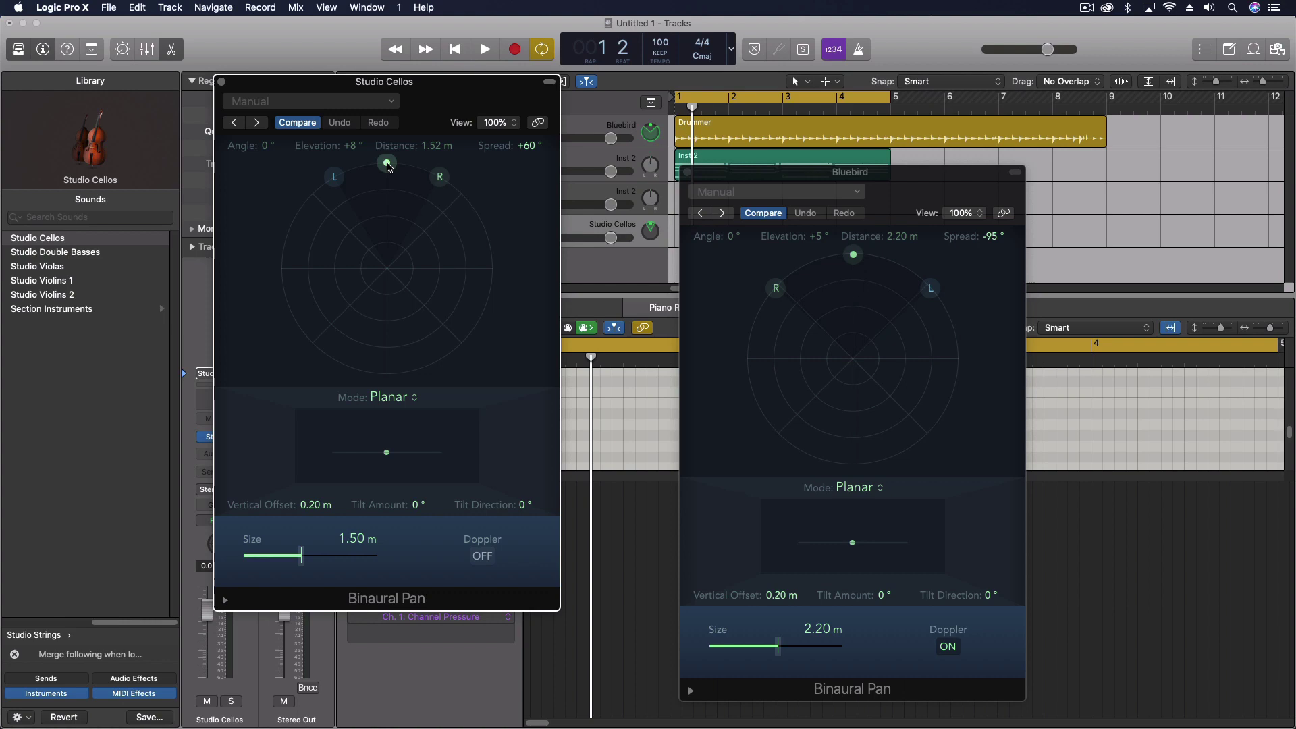
{"action": "left_click_drag", "start_coordinate": [388, 164], "coordinate": [382, 6]}
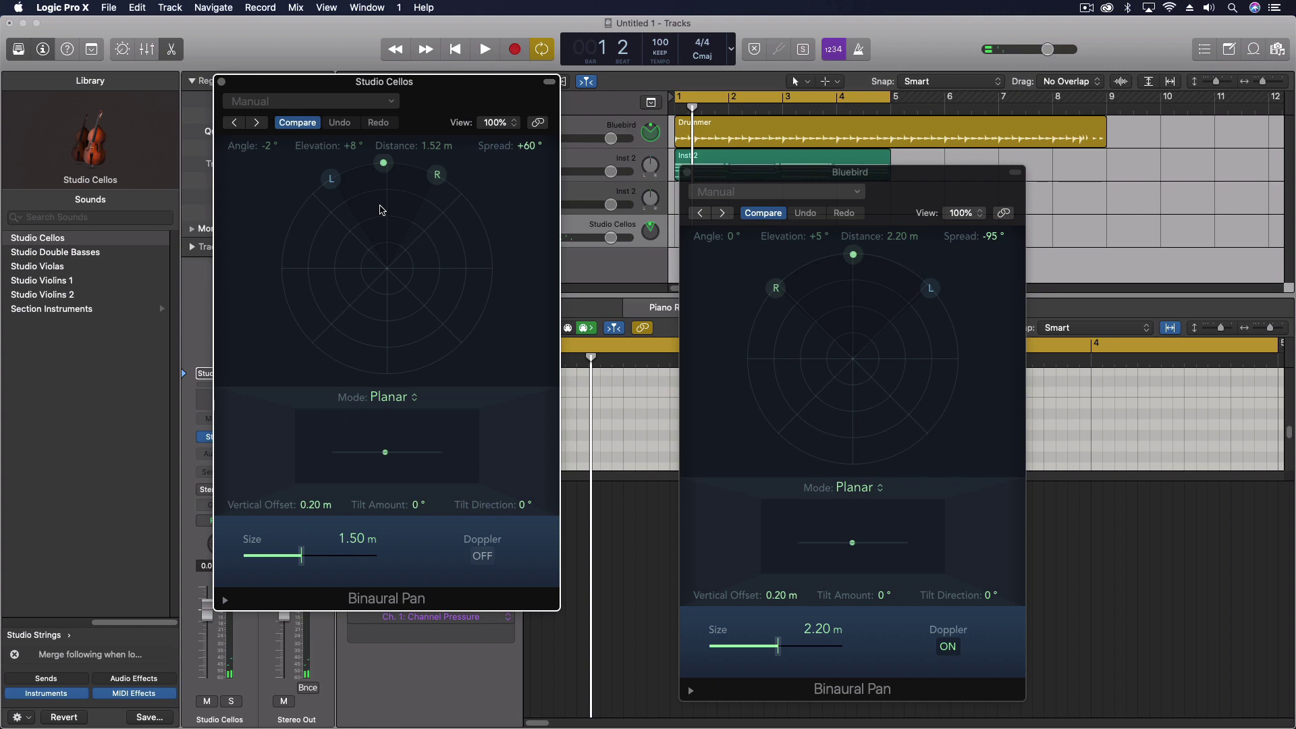
- Reset the cello angle to 0°, turn on Doppler, pull the source closer, and enlarge Size to 4.55 m
{"action": "left_click", "coordinate": [385, 164], "text": "alt"}
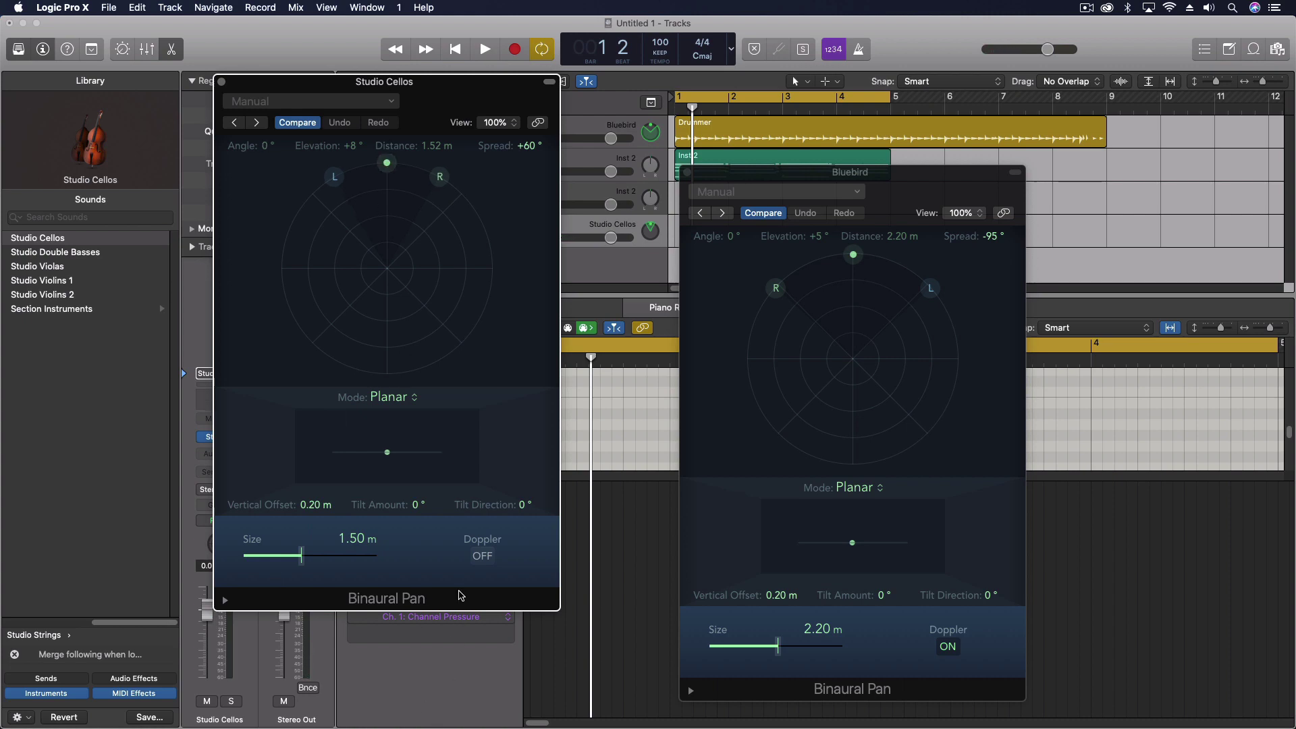
{"action": "left_click", "coordinate": [482, 556]}
{"action": "left_click_drag", "start_coordinate": [387, 162], "coordinate": [382, 374]}
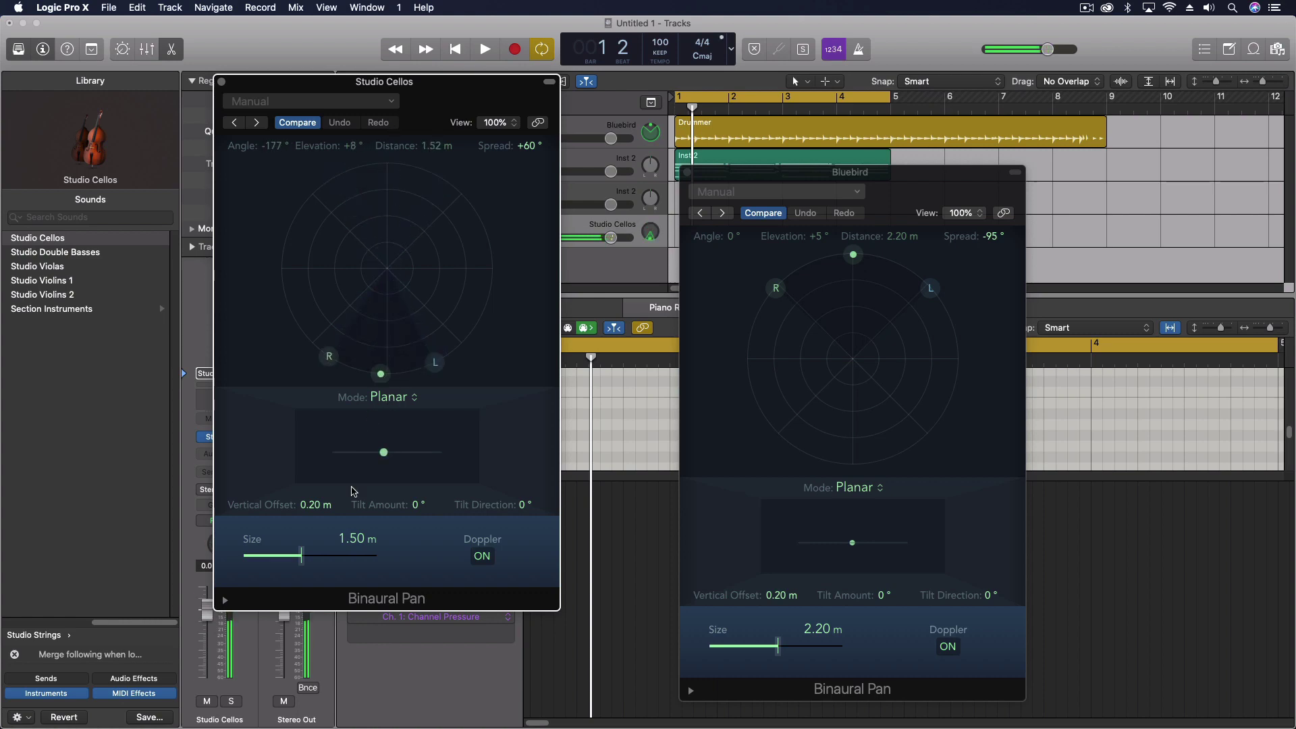
{"action": "left_click_drag", "start_coordinate": [301, 556], "coordinate": [334, 566]}
{"action": "left_click_drag", "start_coordinate": [382, 373], "coordinate": [395, 209]}
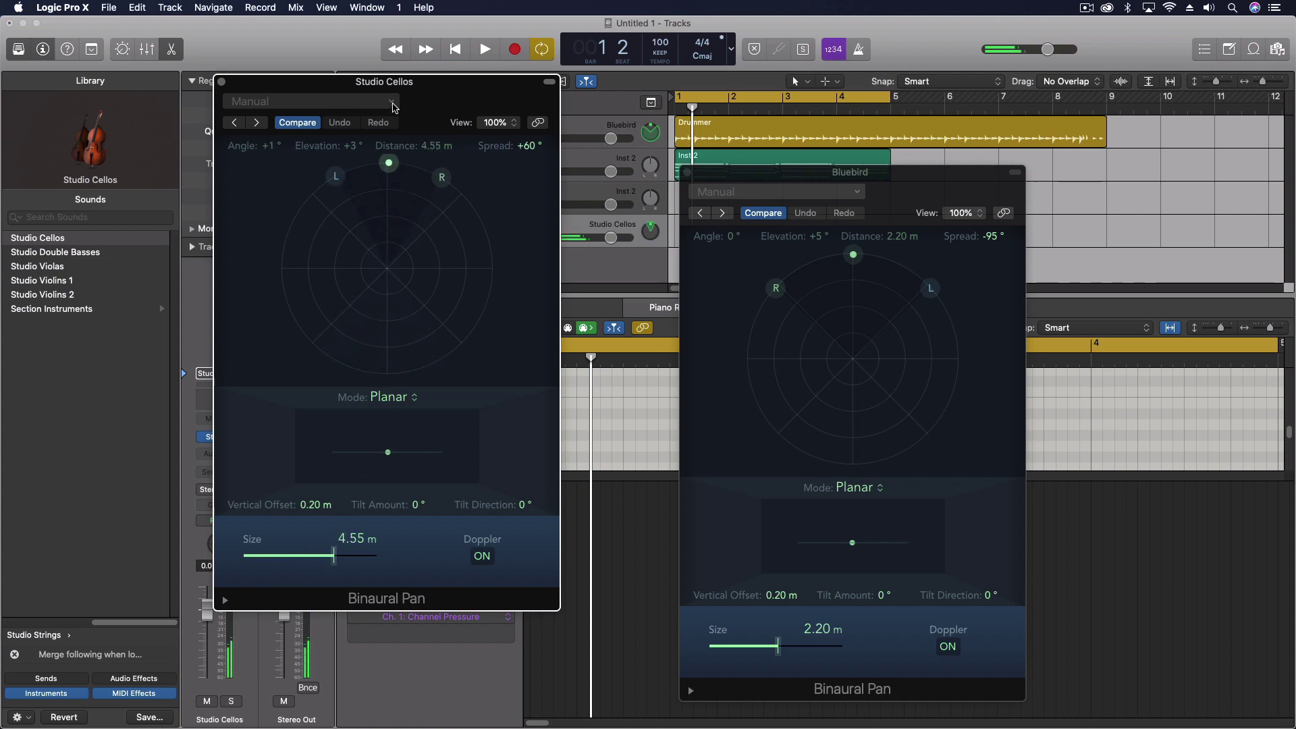
- Move the cello source behind, shrink Size to about 0.7 m, and rearrange both panner windows
{"action": "left_click_drag", "start_coordinate": [389, 162], "coordinate": [394, 376]}
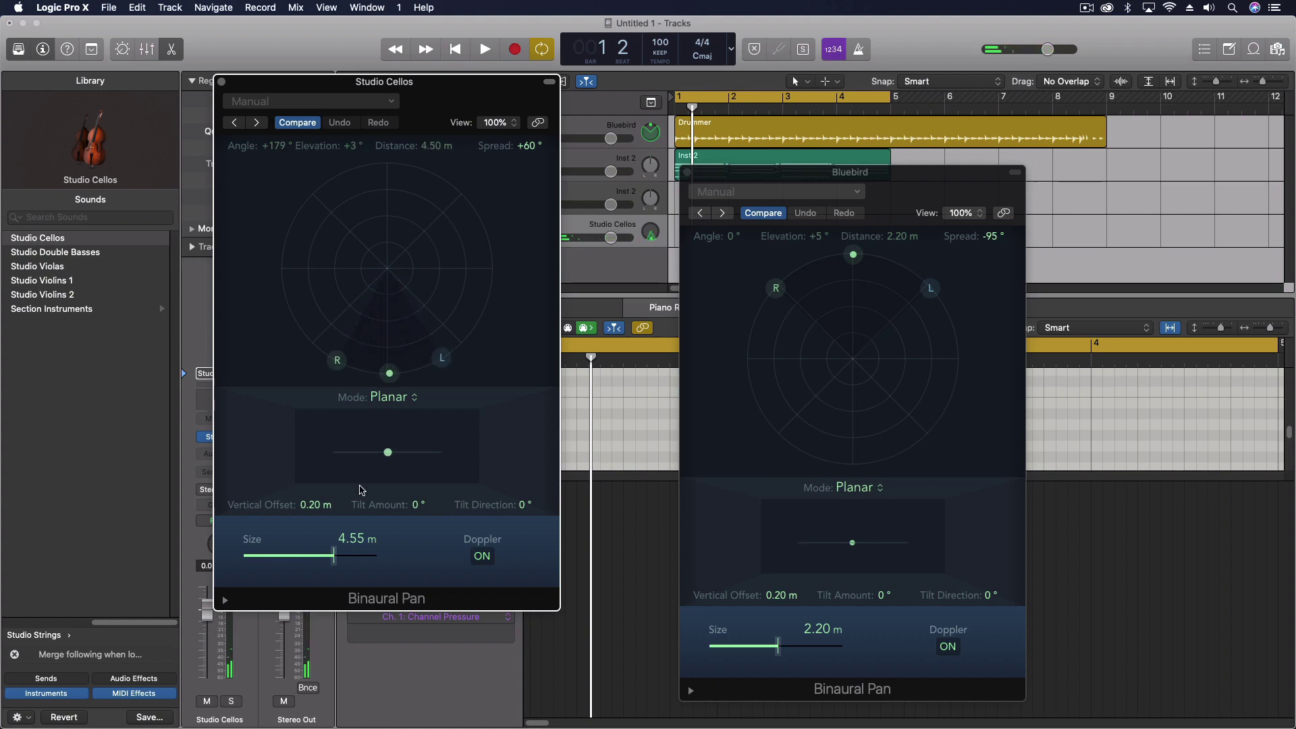
{"action": "left_click_drag", "start_coordinate": [333, 569], "coordinate": [280, 558]}
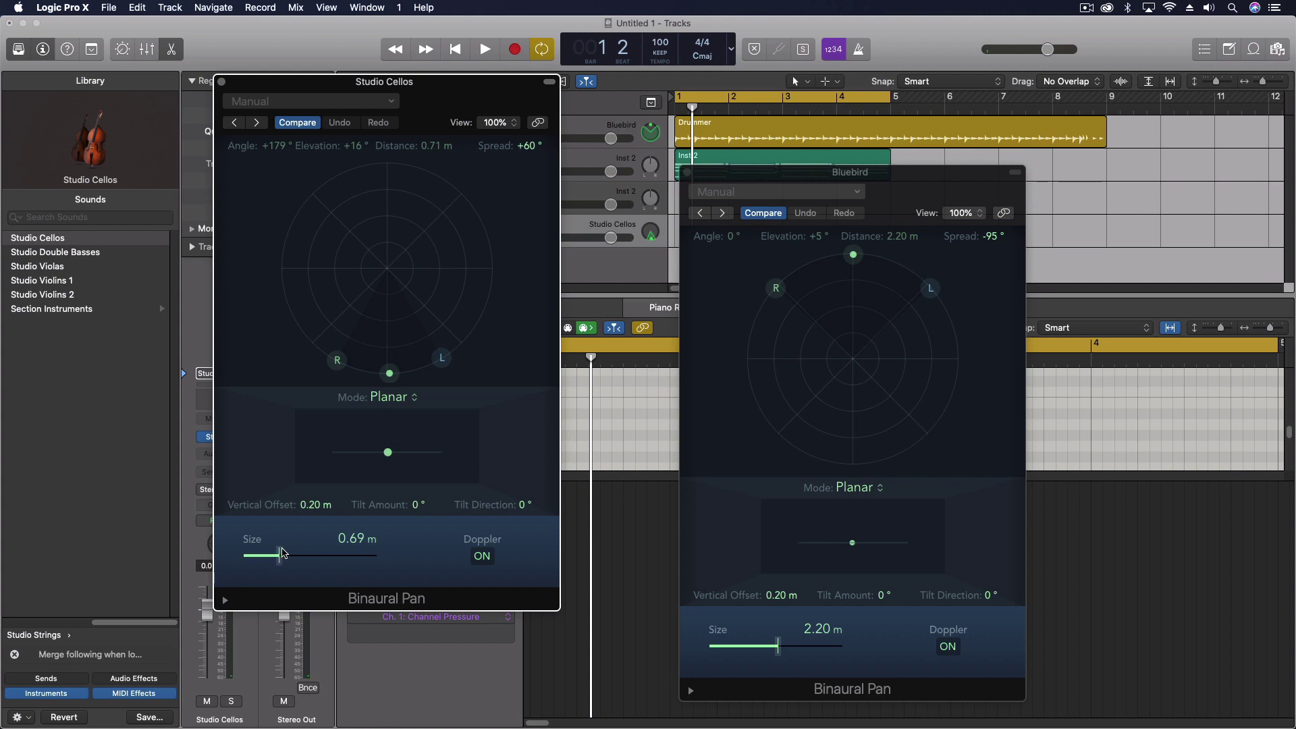
{"action": "left_click_drag", "start_coordinate": [390, 374], "coordinate": [385, 414]}
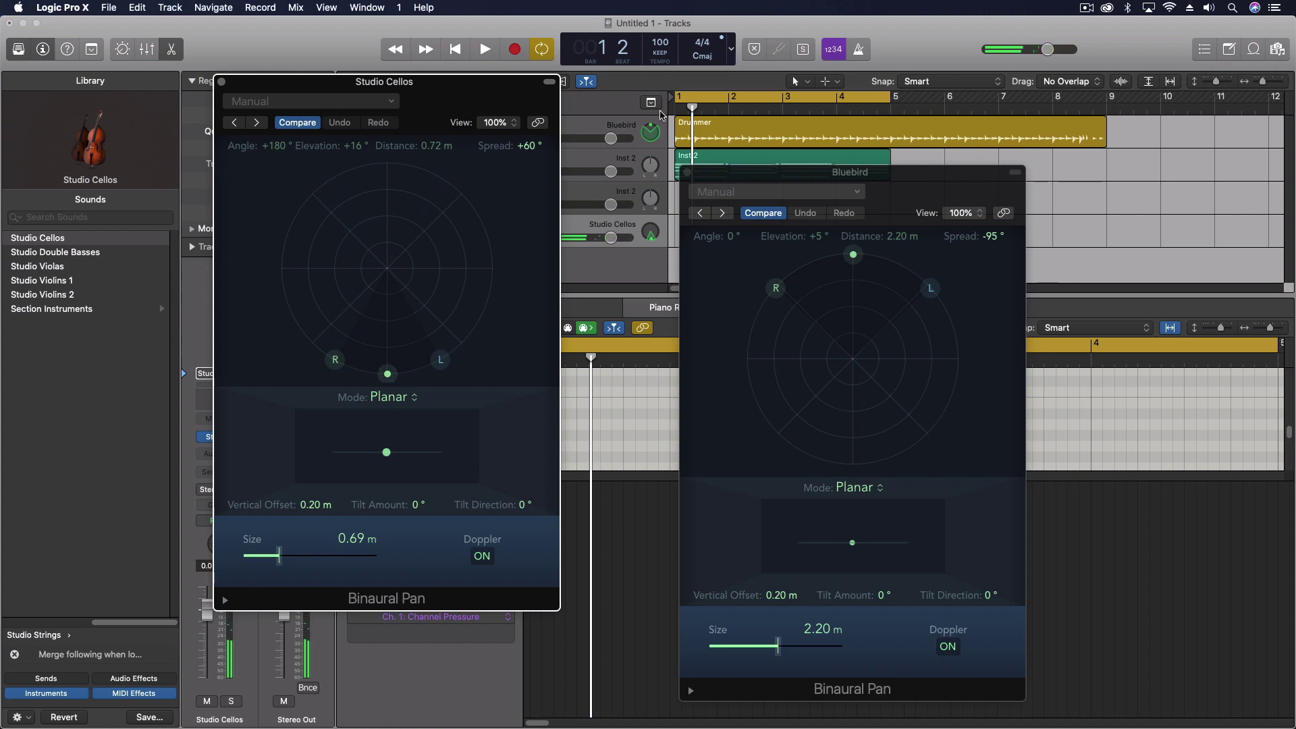
{"action": "left_click_drag", "start_coordinate": [464, 89], "coordinate": [356, 186]}
{"action": "left_click_drag", "start_coordinate": [739, 172], "coordinate": [175, 141]}
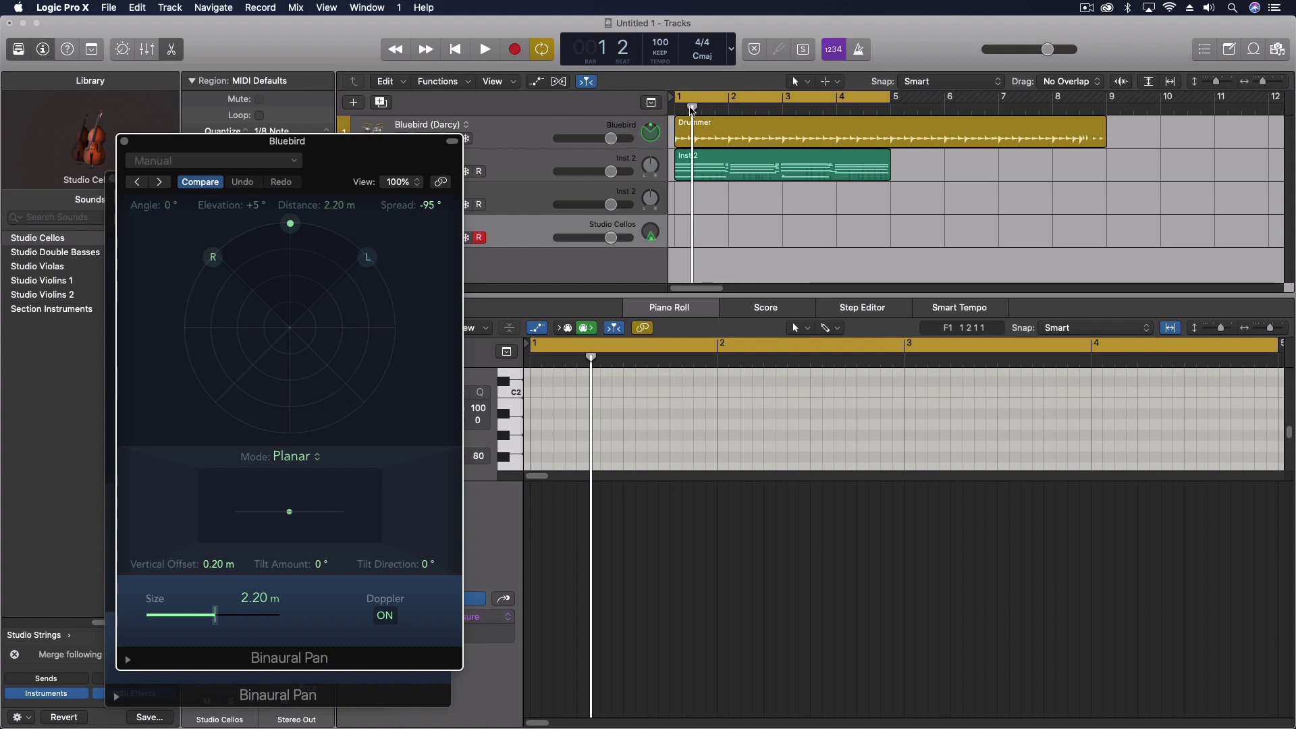
- Play and stop the song to hear the drum panning, then move the drum panner window upper right
{"action": "key", "text": "space"}
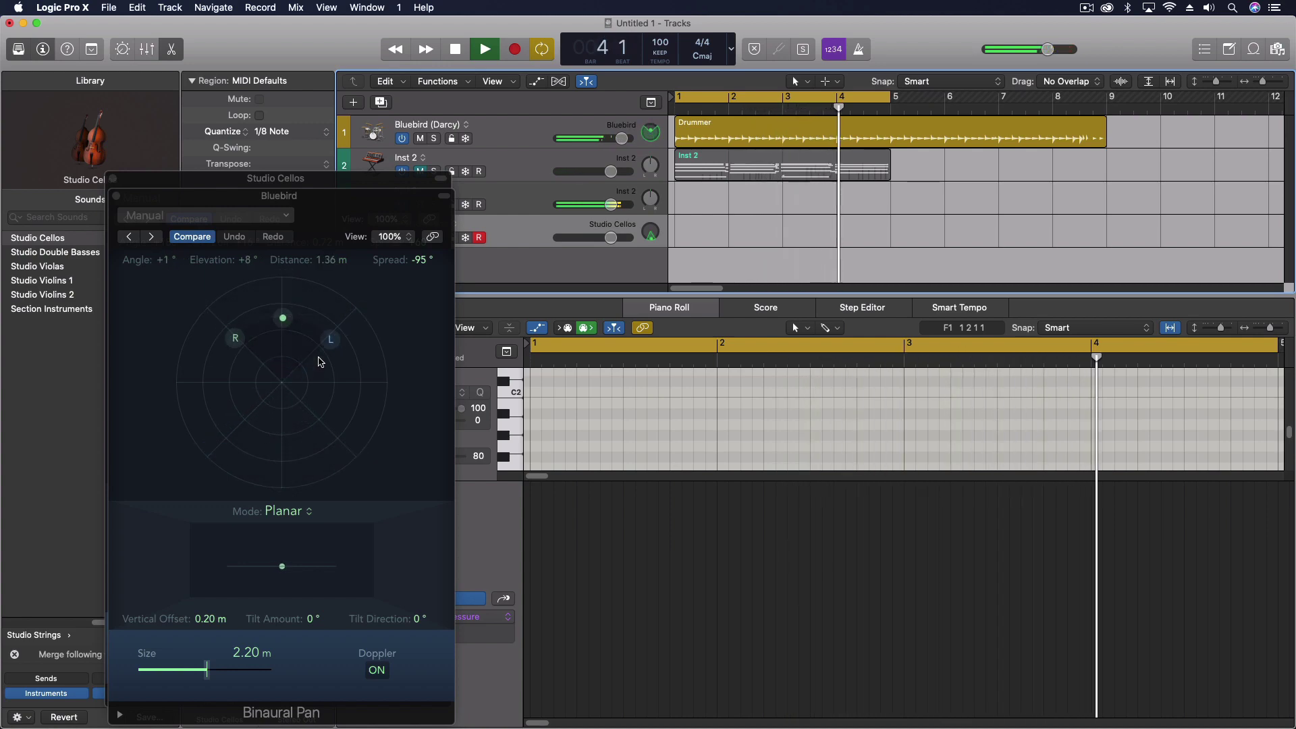
{"action": "key", "text": "space"}
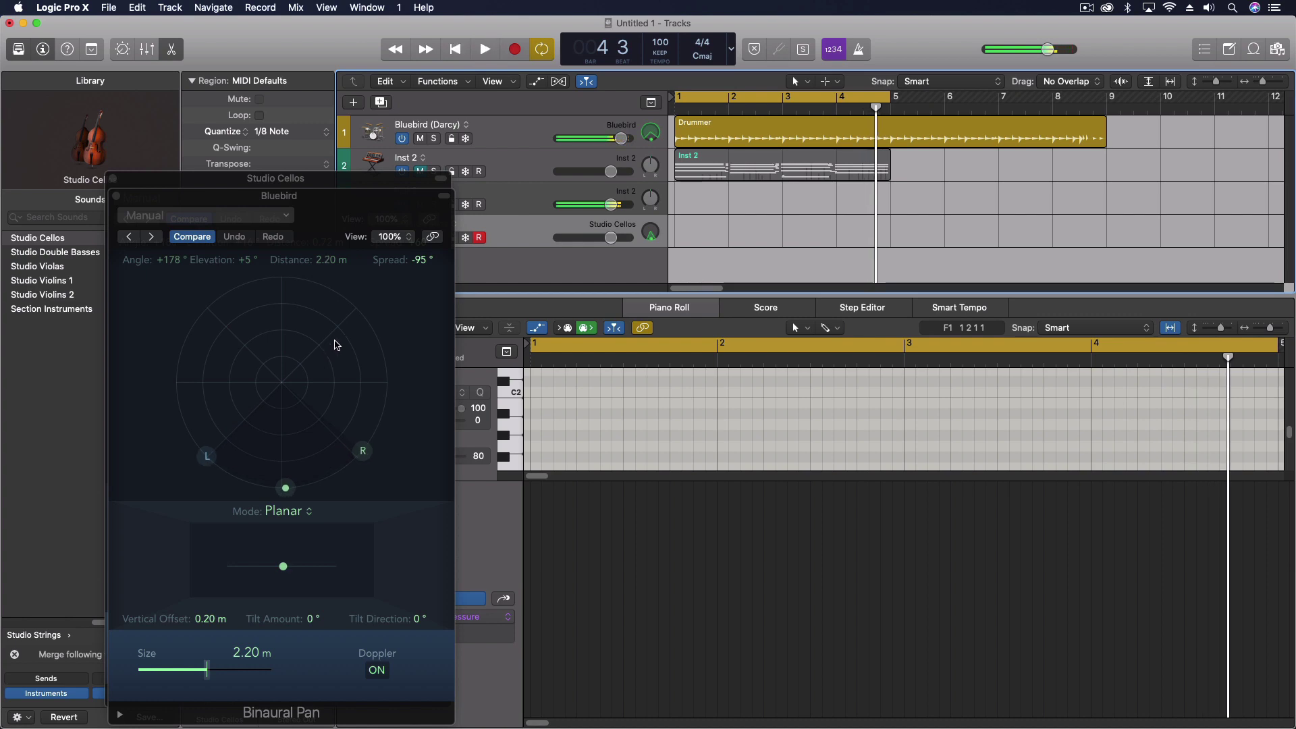
{"action": "left_click_drag", "start_coordinate": [334, 214], "coordinate": [928, 218]}
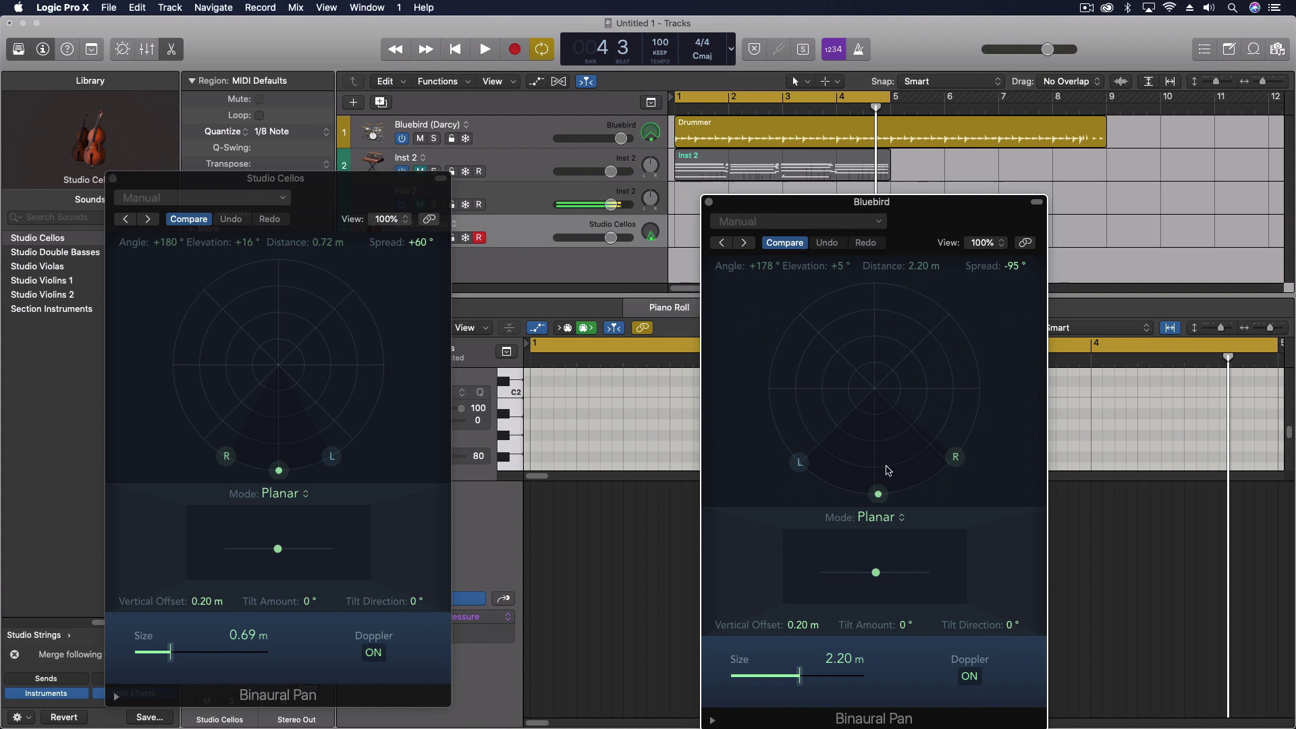
{"action": "left_click_drag", "start_coordinate": [921, 220], "coordinate": [908, 140]}
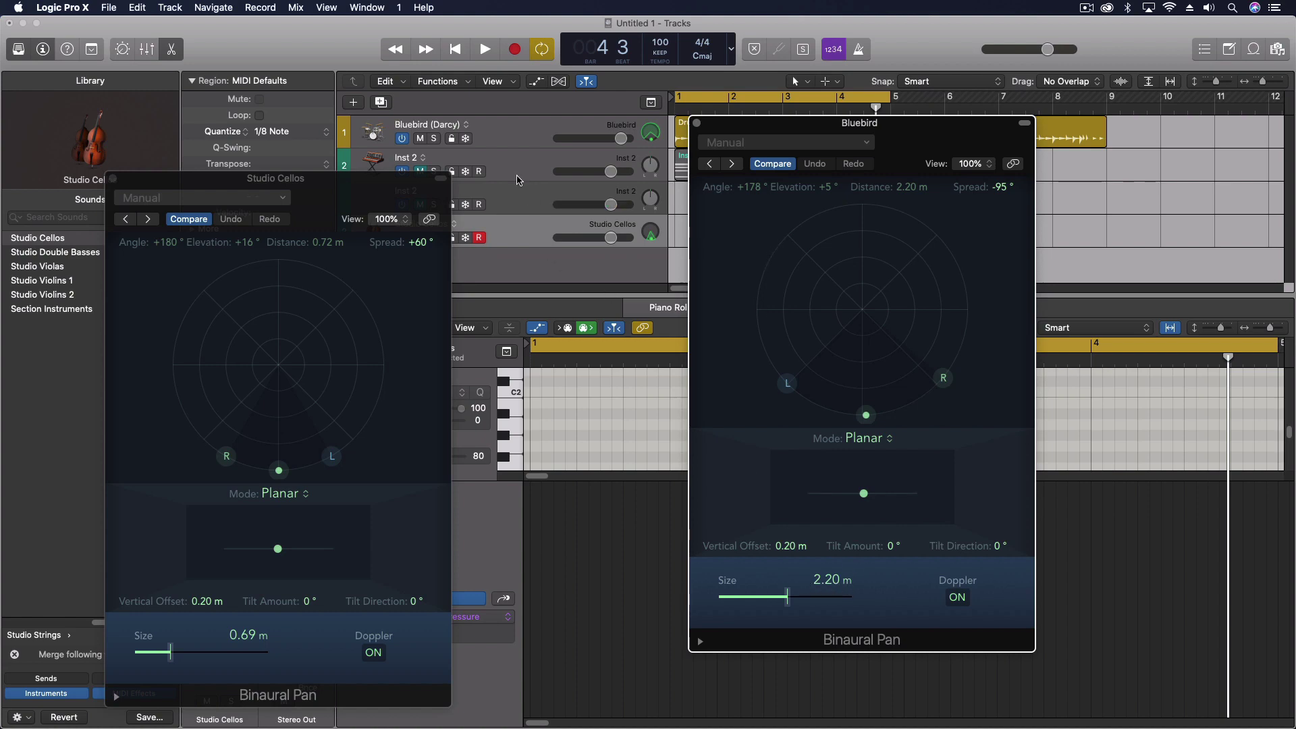
- Select the Bluebird drum track and set its automation mode to Read
{"action": "left_click", "coordinate": [497, 138]}
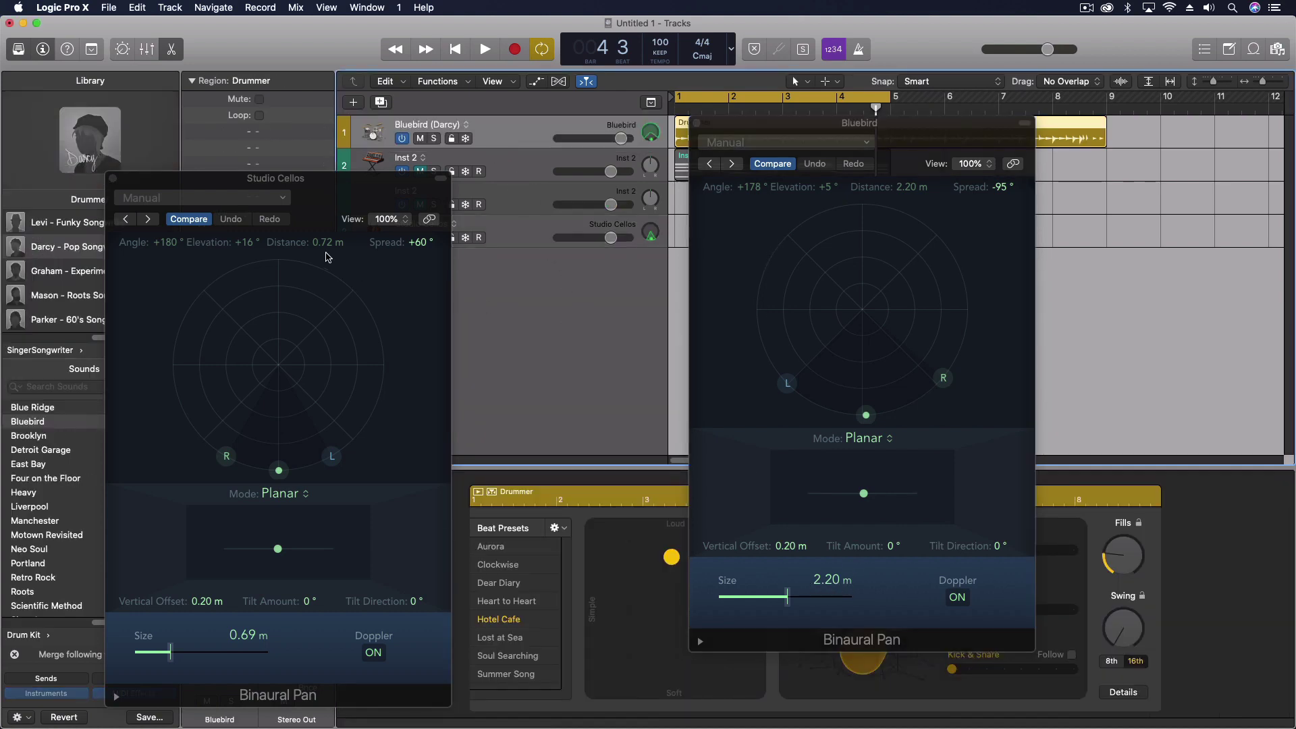
{"action": "left_click_drag", "start_coordinate": [313, 200], "coordinate": [783, 353]}
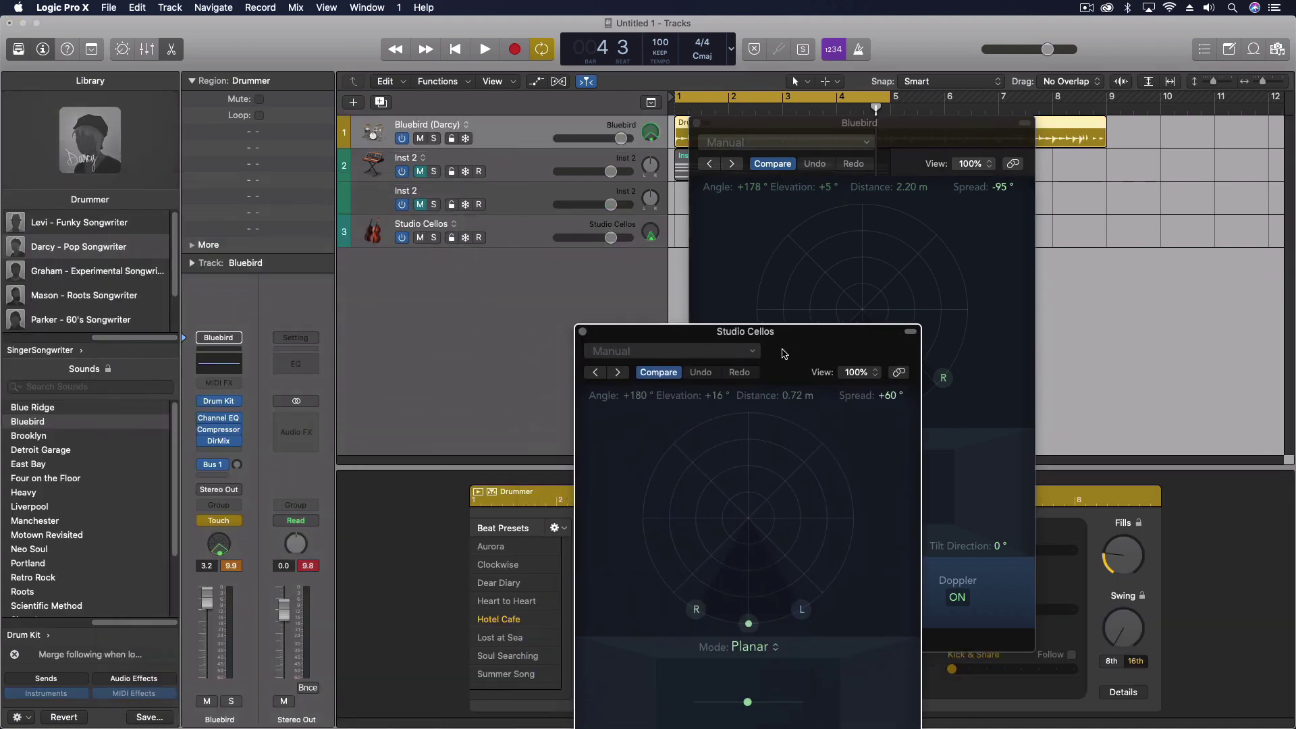
{"action": "left_click", "coordinate": [218, 521]}
{"action": "left_click", "coordinate": [218, 511]}
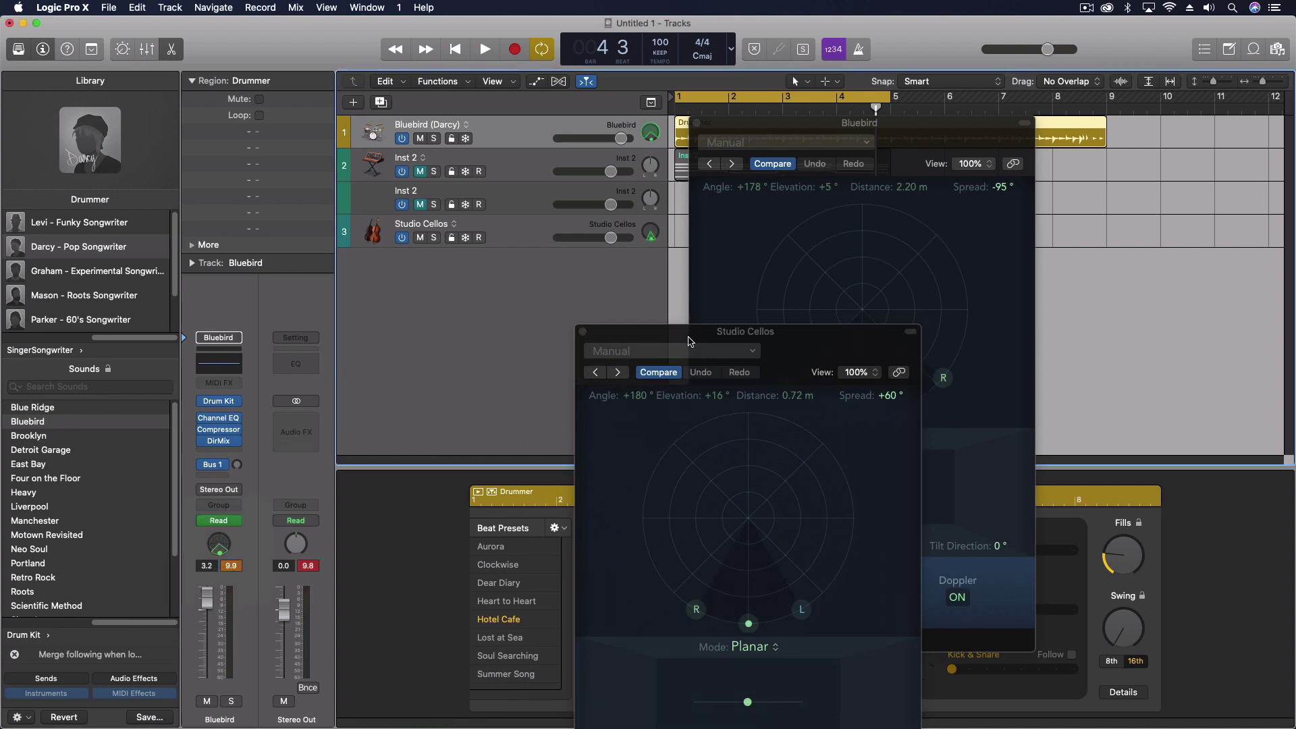
{"action": "left_click_drag", "start_coordinate": [689, 341], "coordinate": [208, 265]}
- During playback enlarge the drum panner Size to 2.95 m, then rearrange the panner windows
{"action": "key", "text": "space"}
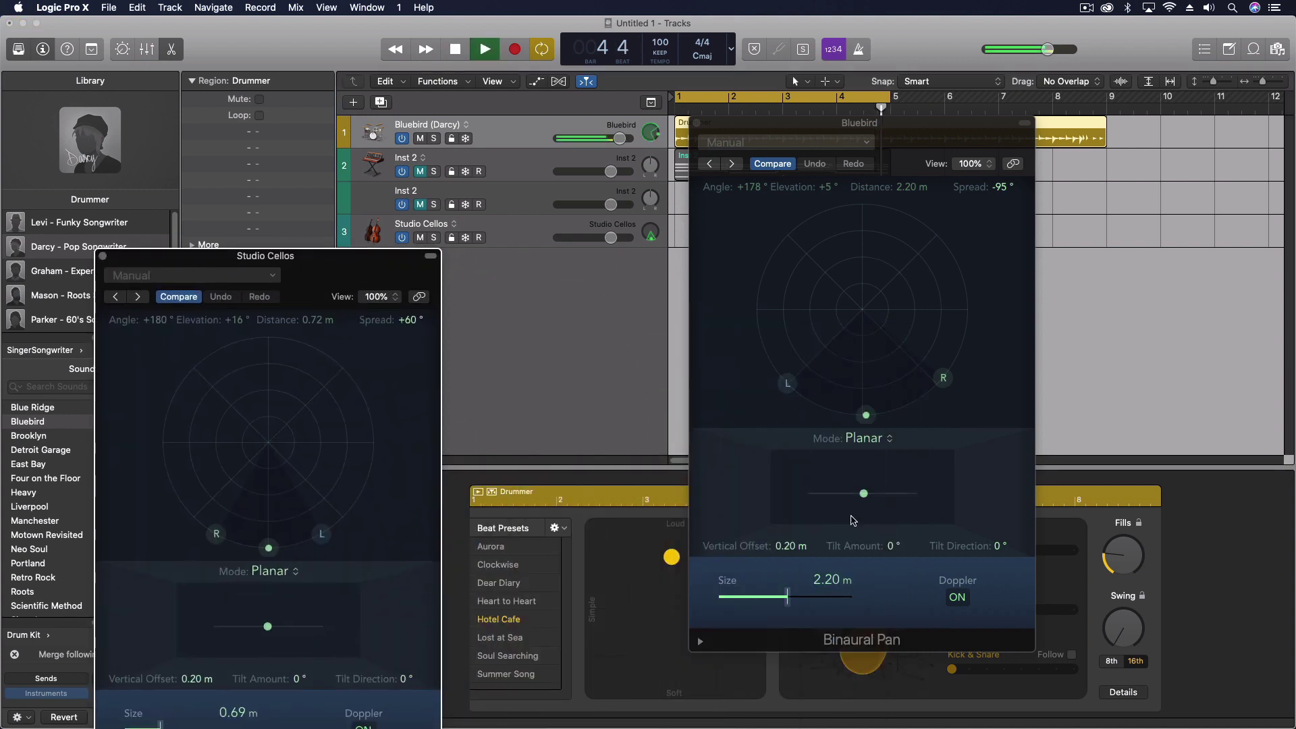
{"action": "mouse_move", "coordinate": [787, 597]}
{"action": "left_mouse_down"}
{"action": "mouse_move", "coordinate": [834, 605]}
{"action": "mouse_move", "coordinate": [727, 602]}
{"action": "mouse_move", "coordinate": [797, 596]}
{"action": "left_mouse_up"}
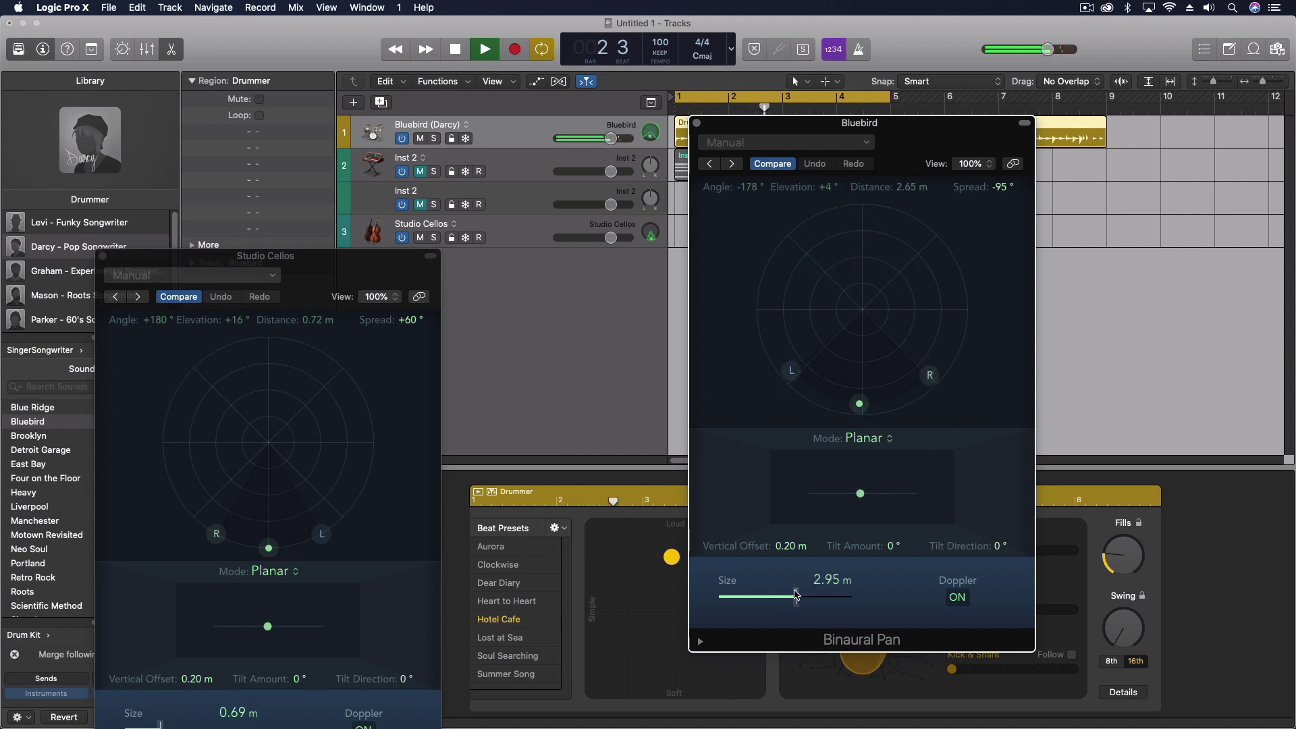
{"action": "key", "text": "space"}
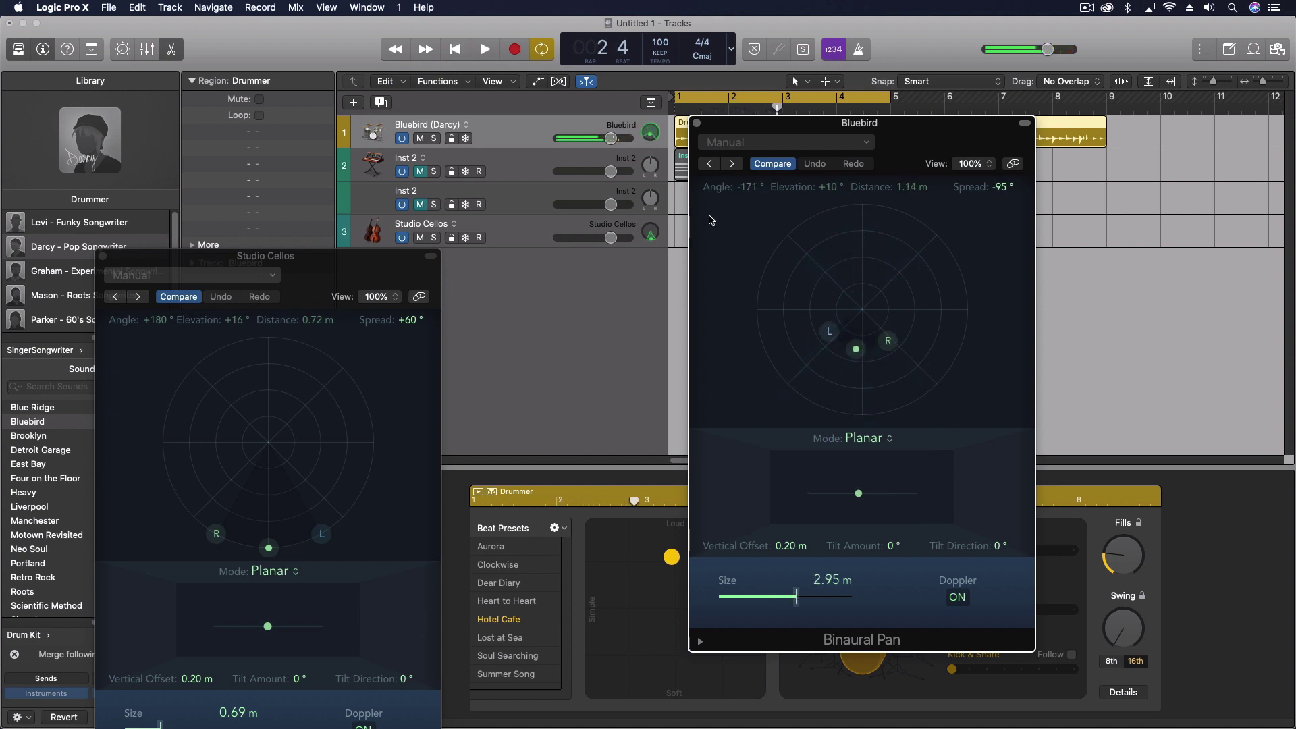
{"action": "left_click_drag", "start_coordinate": [736, 125], "coordinate": [942, 174]}
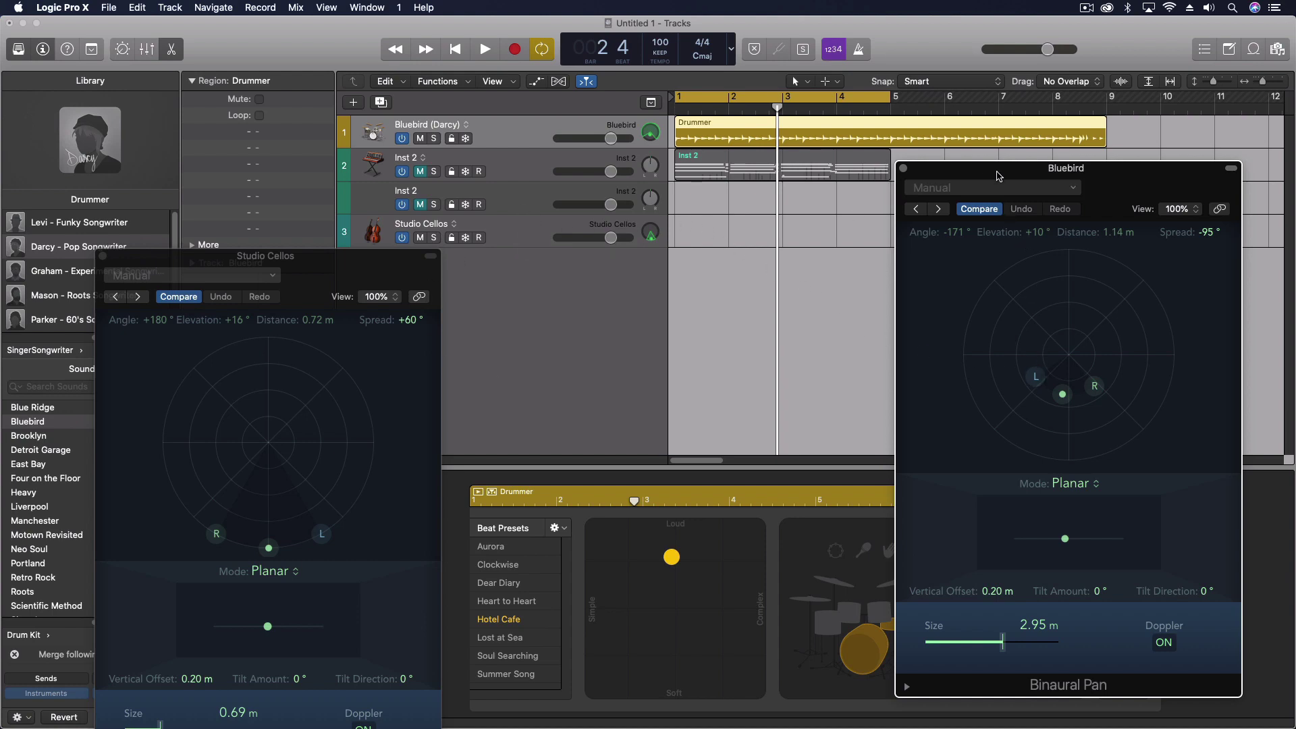
{"action": "left_click_drag", "start_coordinate": [995, 170], "coordinate": [647, 149]}
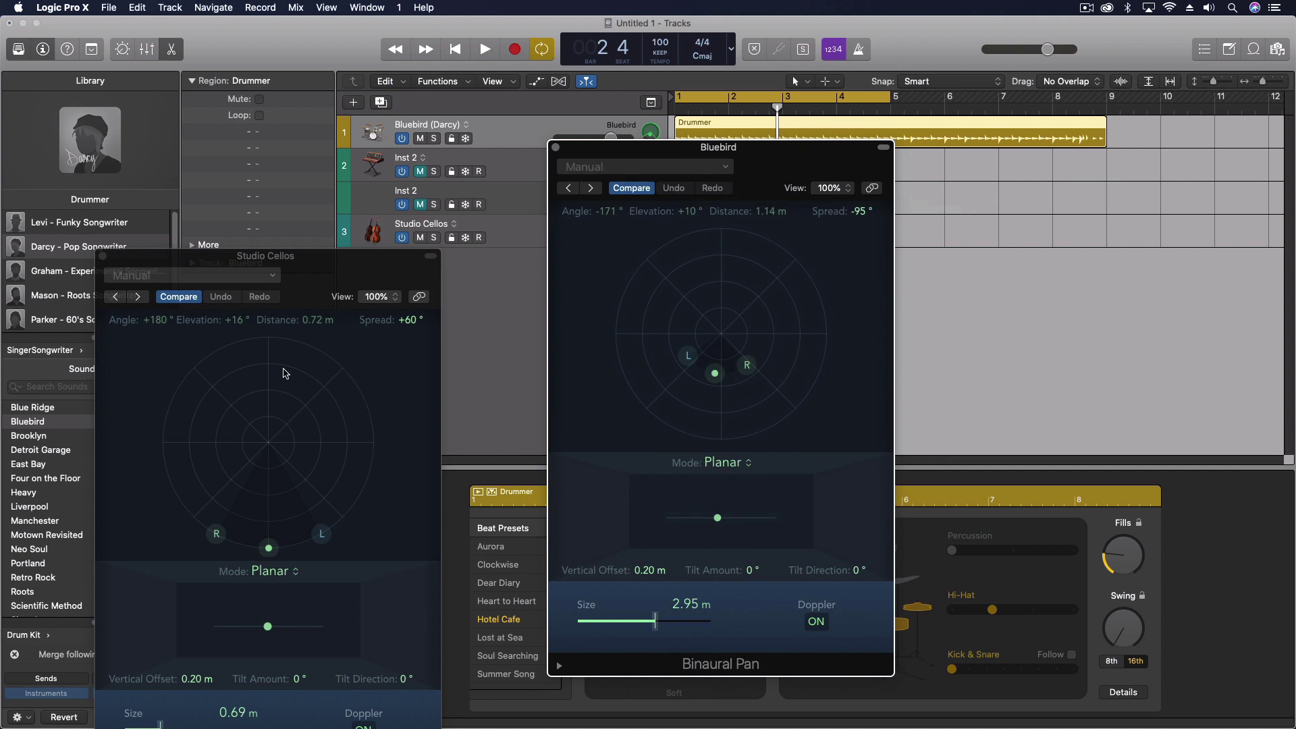
{"action": "left_click_drag", "start_coordinate": [312, 263], "coordinate": [417, 98]}
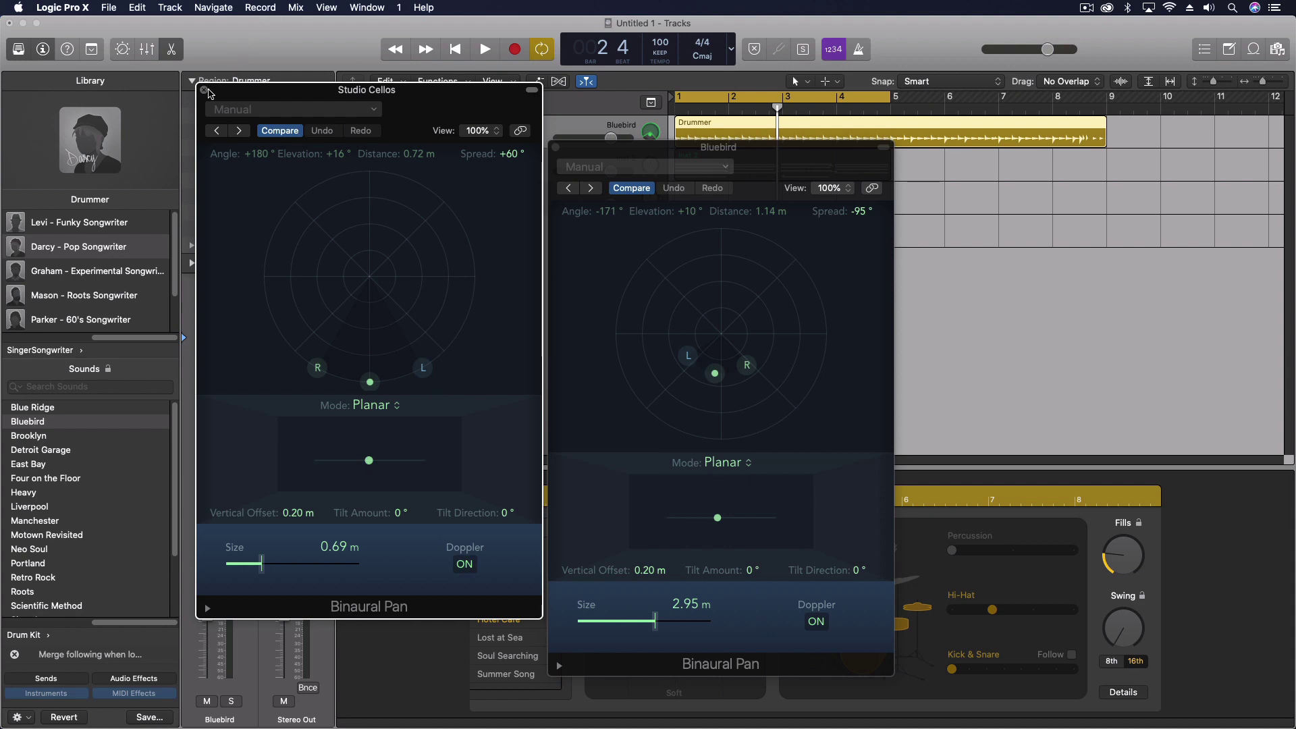
- Close both panner windows and reopen Binaural Pan for the selected Studio Cellos track
{"action": "left_click", "coordinate": [205, 90]}
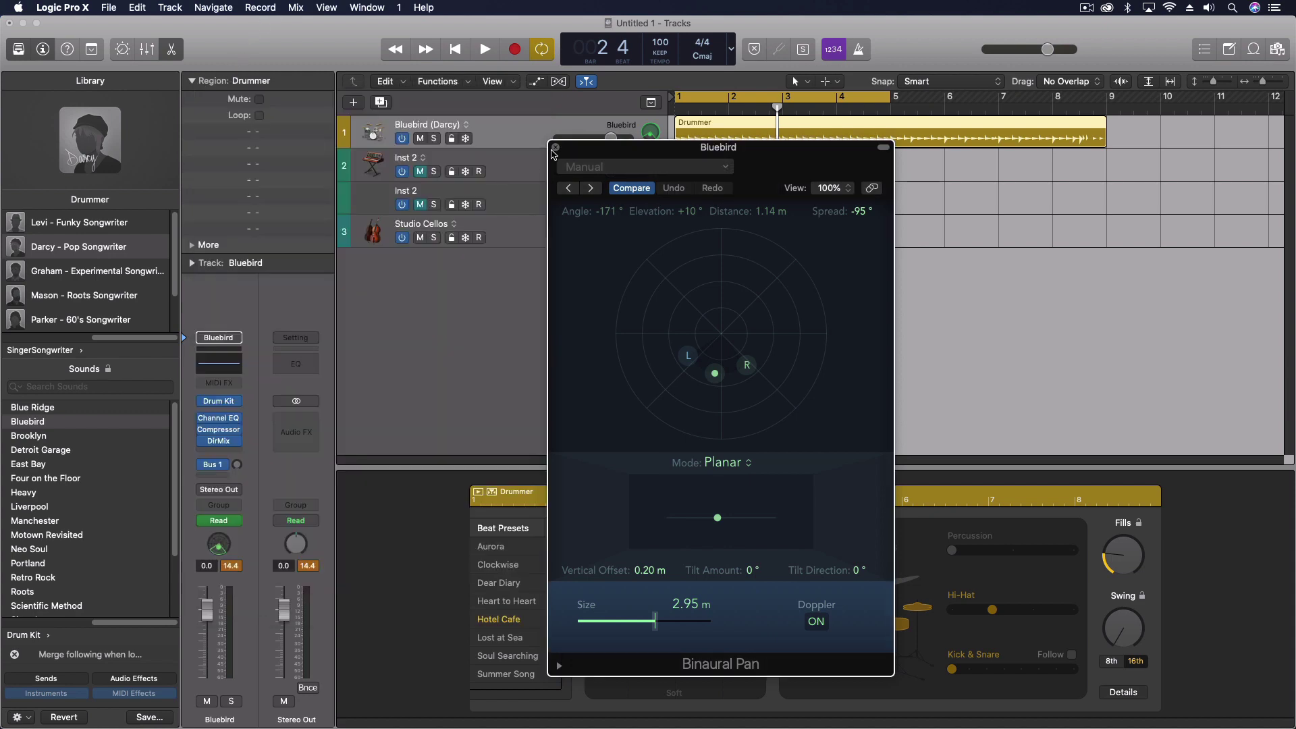
{"action": "left_click", "coordinate": [556, 148]}
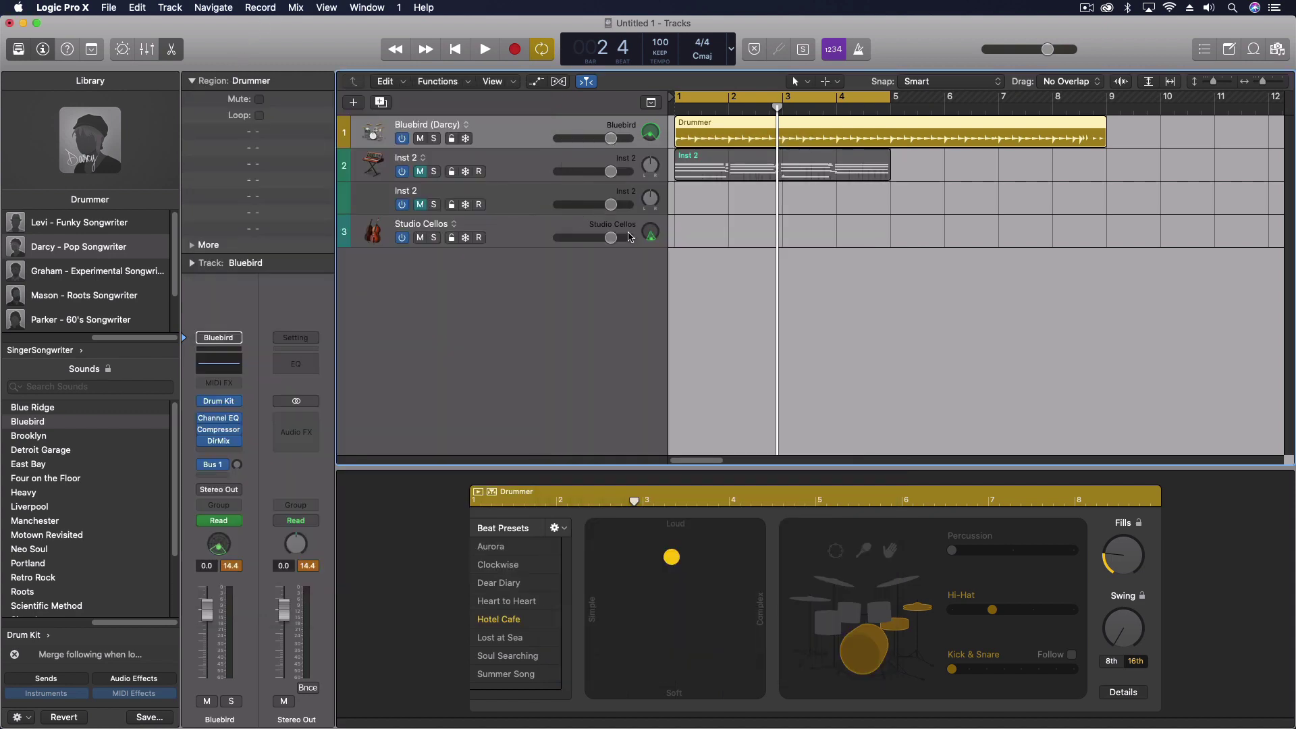
{"action": "left_click", "coordinate": [513, 237]}
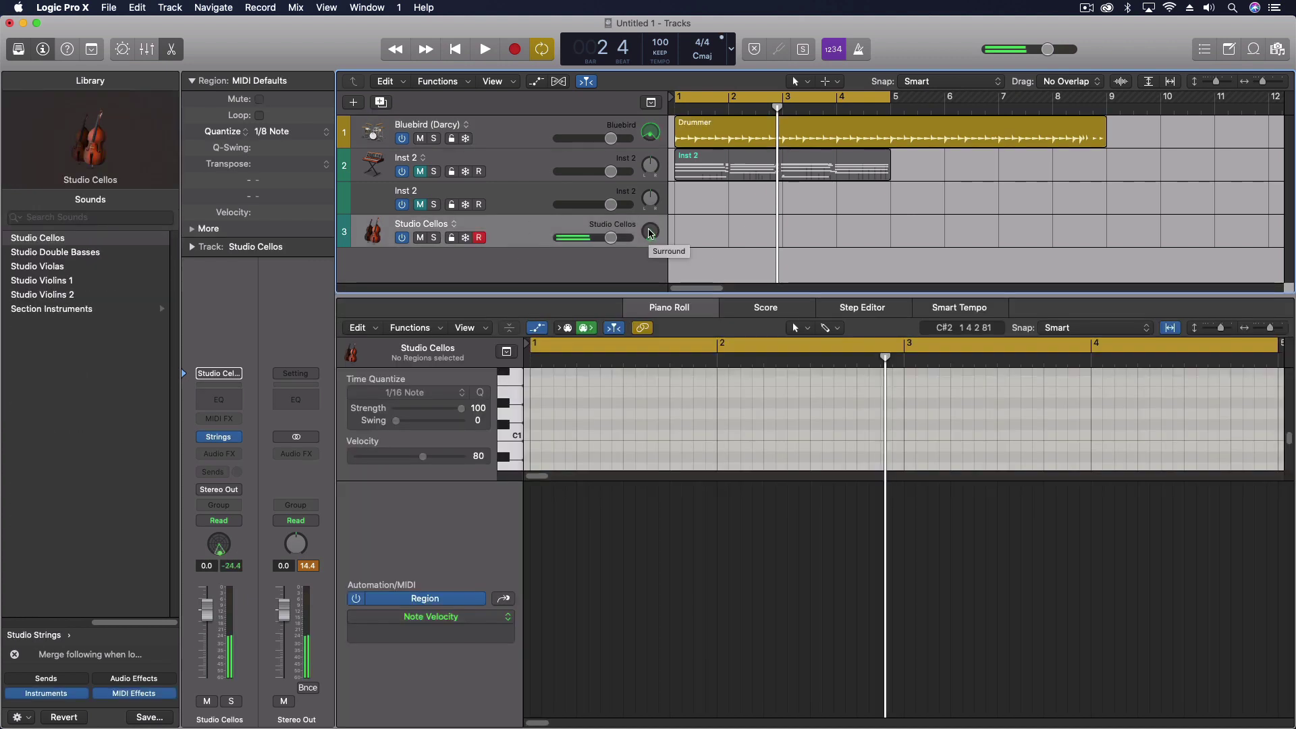
{"action": "double_click", "coordinate": [650, 233]}
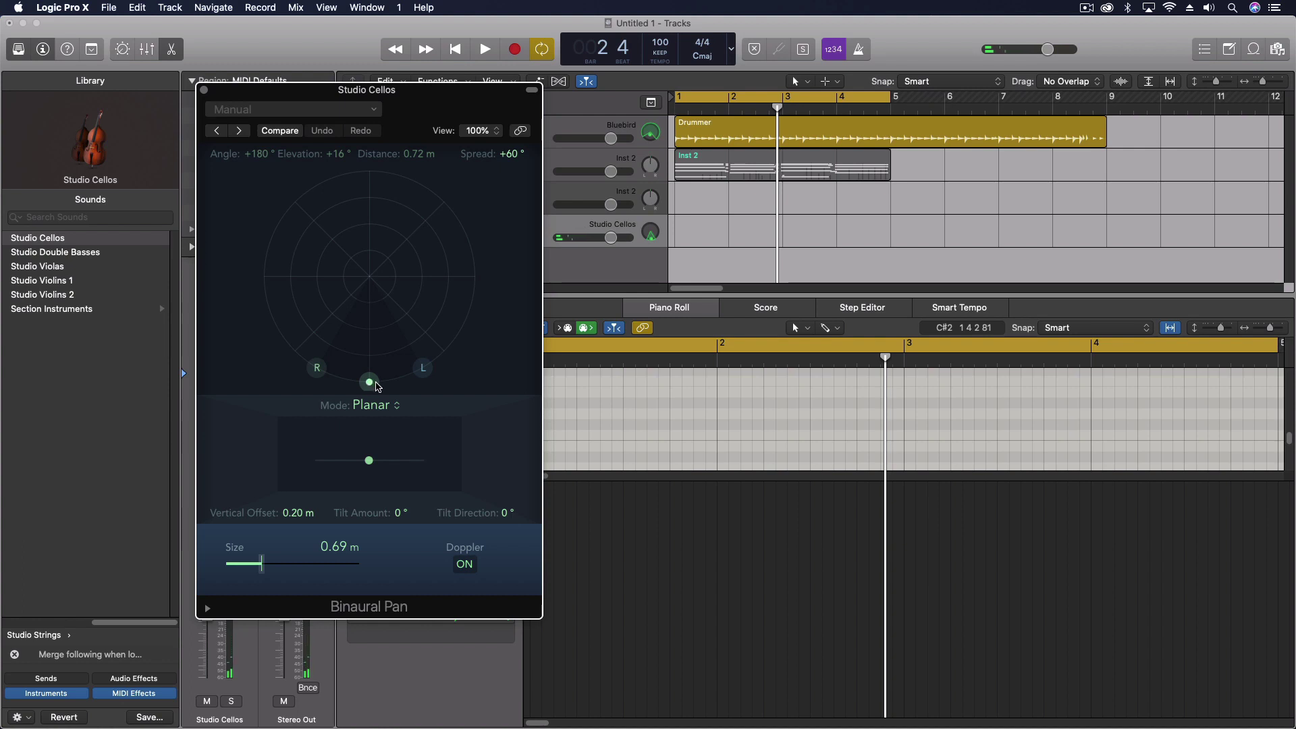
- Set the cello Size to 1.64 m and sweep its source to -66°, 1.66 m away
{"action": "left_click_drag", "start_coordinate": [370, 386], "coordinate": [164, 397]}
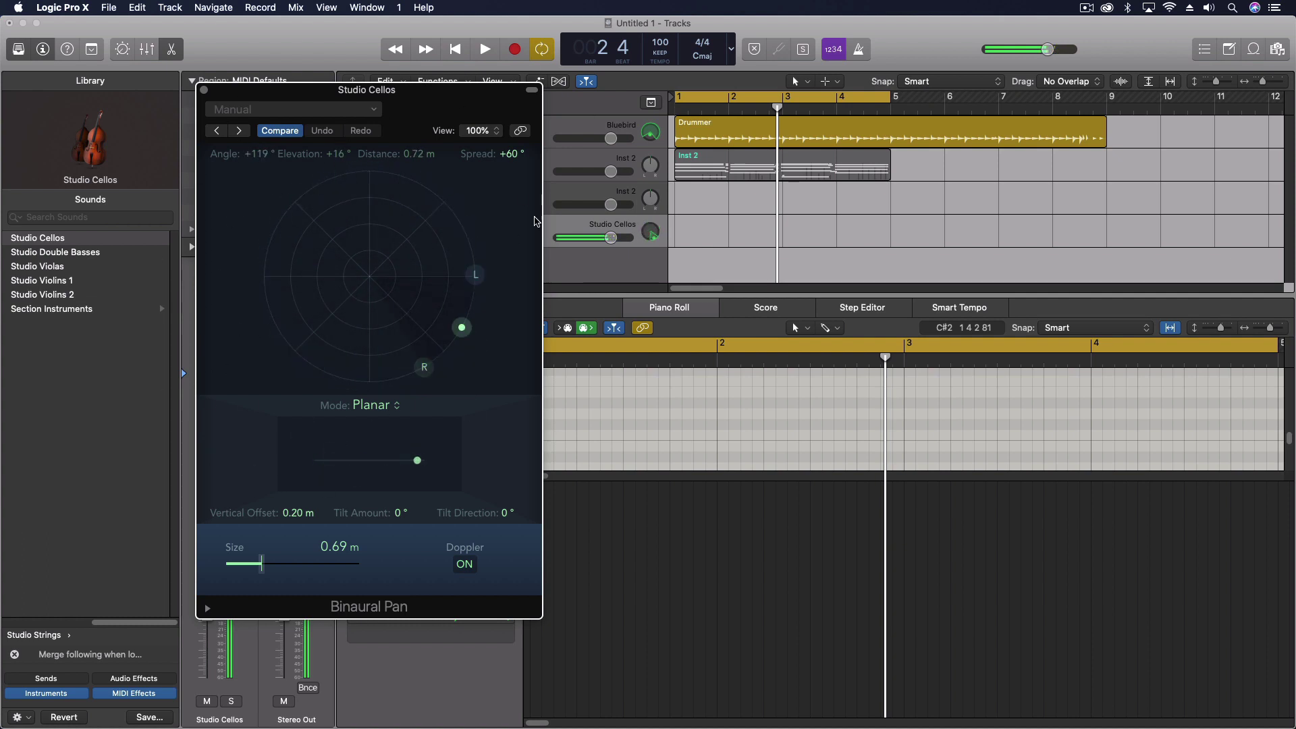
{"action": "left_click_drag", "start_coordinate": [262, 565], "coordinate": [286, 565]}
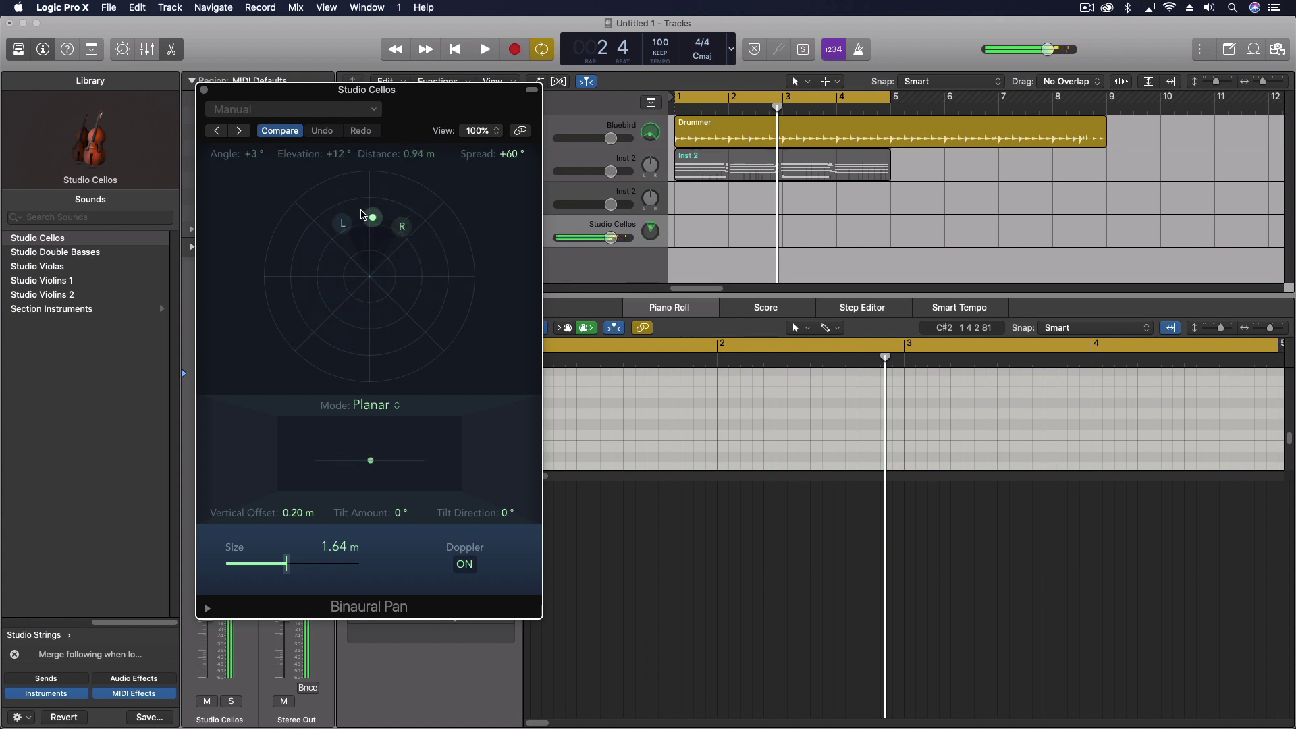
{"action": "left_click_drag", "start_coordinate": [405, 177], "coordinate": [358, 267]}
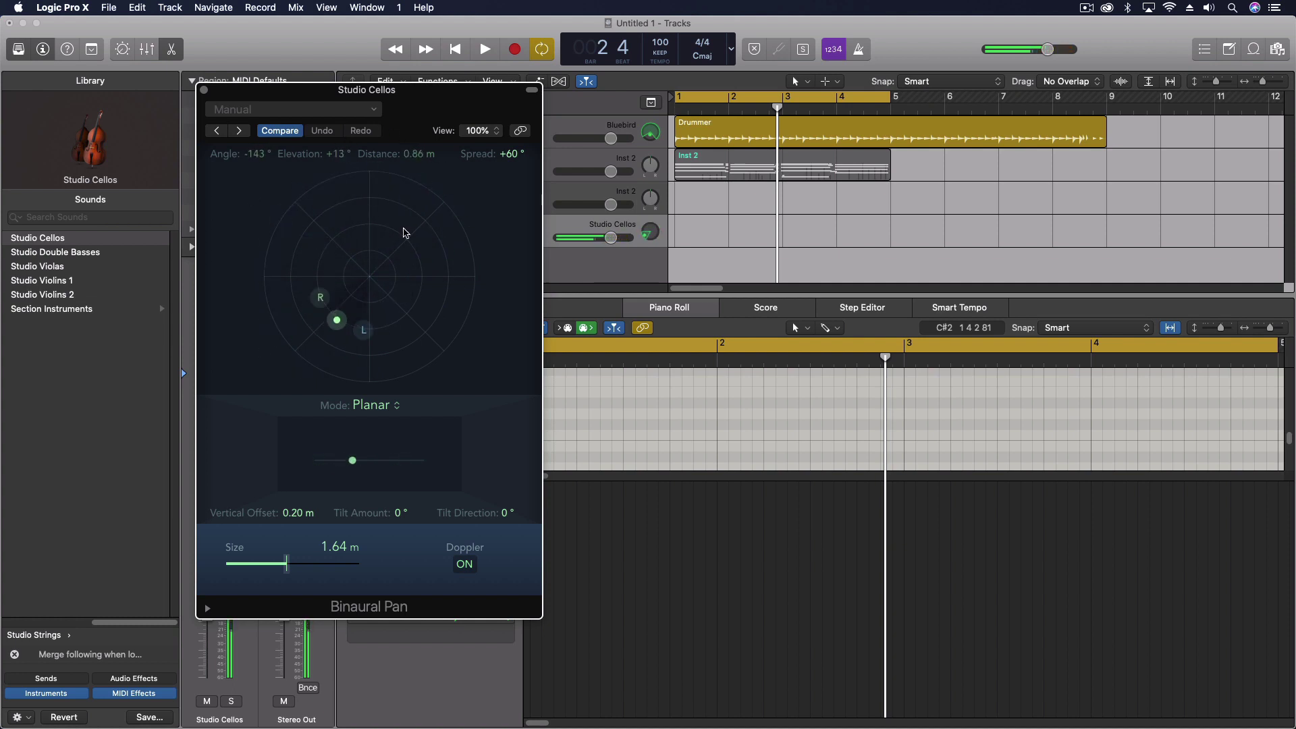
{"action": "left_click_drag", "start_coordinate": [371, 257], "coordinate": [236, 216]}
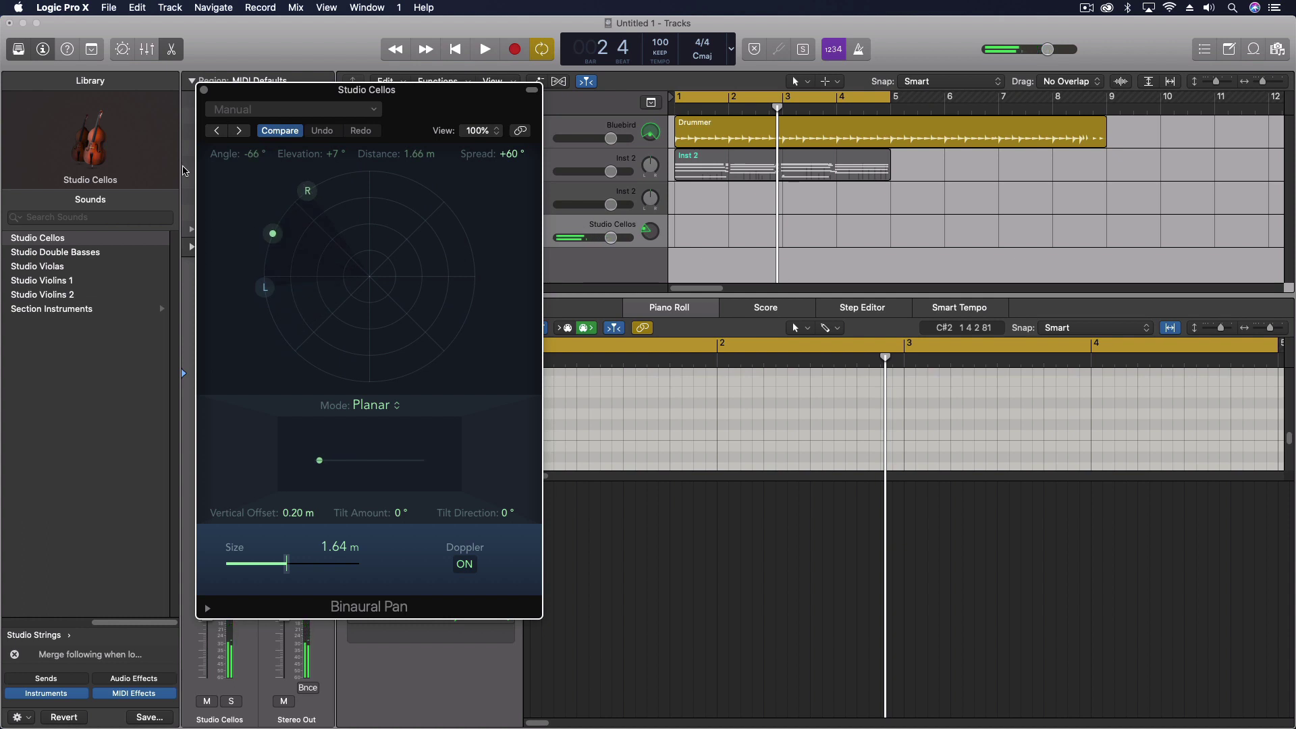